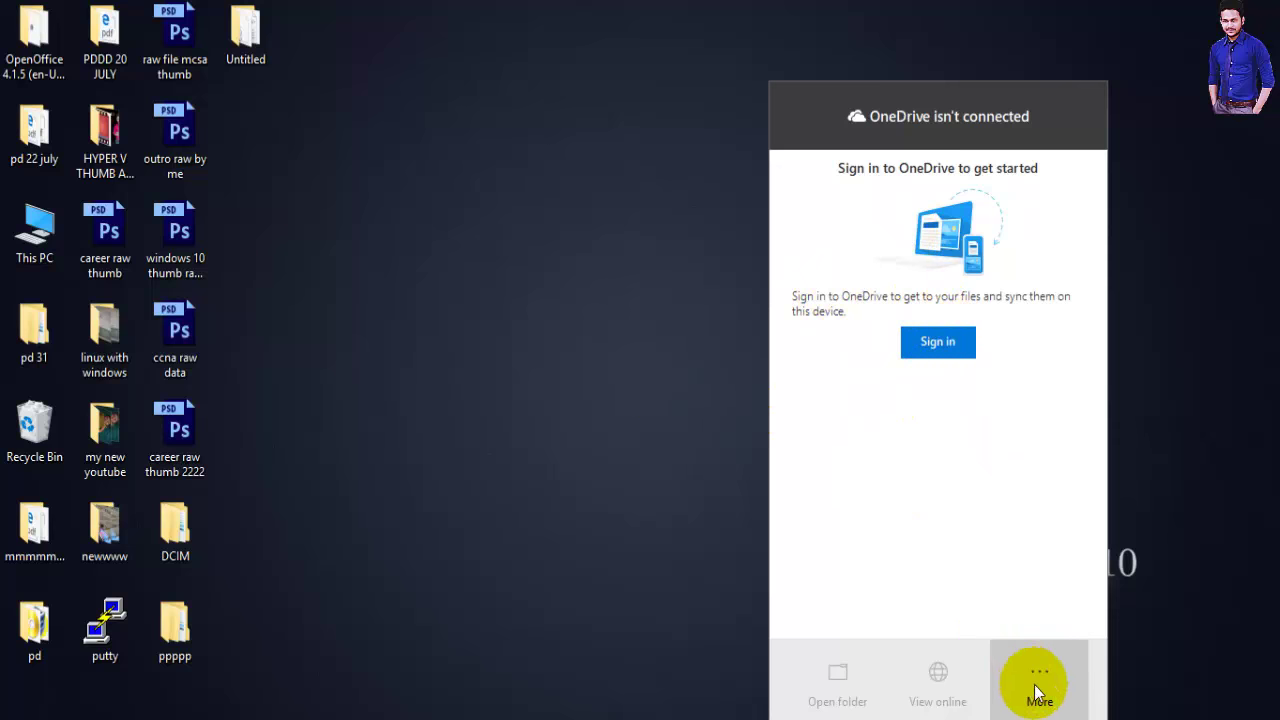
Start OneDrive sign-in on this PC and reposition the Set up OneDrive window near the top centre
left_click(1038, 680)
left_click(903, 470)
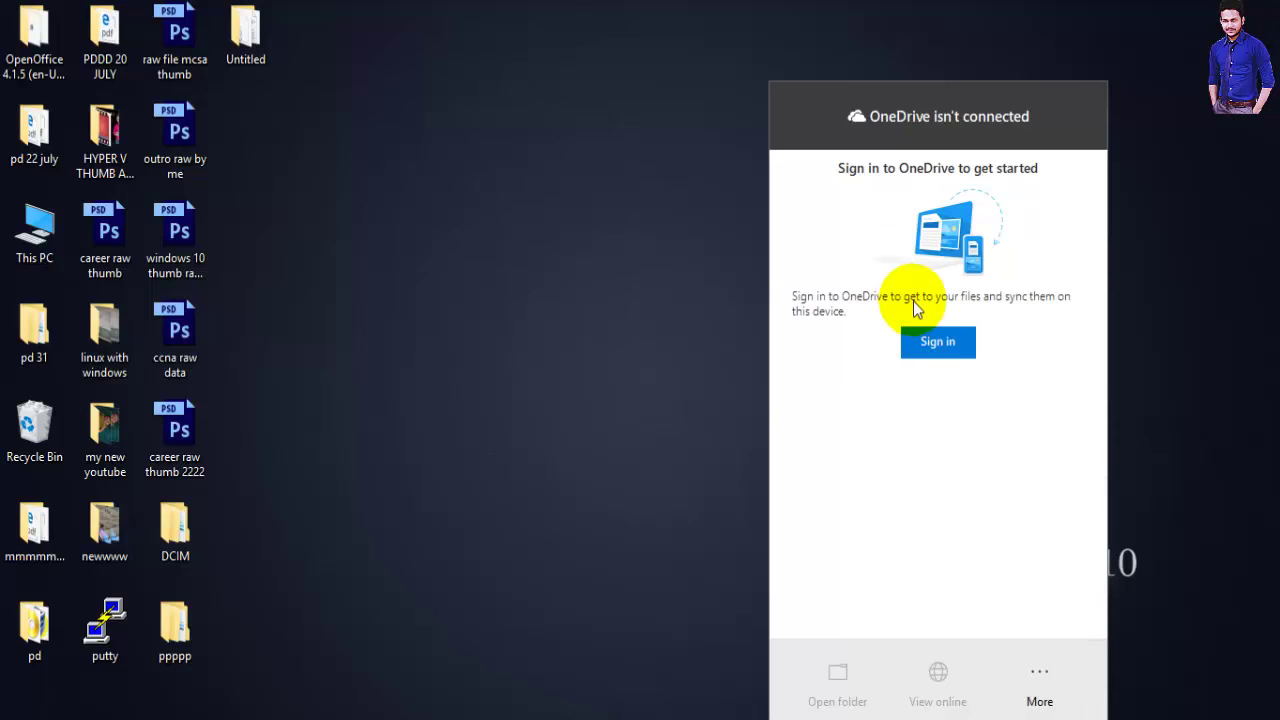
left_click(940, 343)
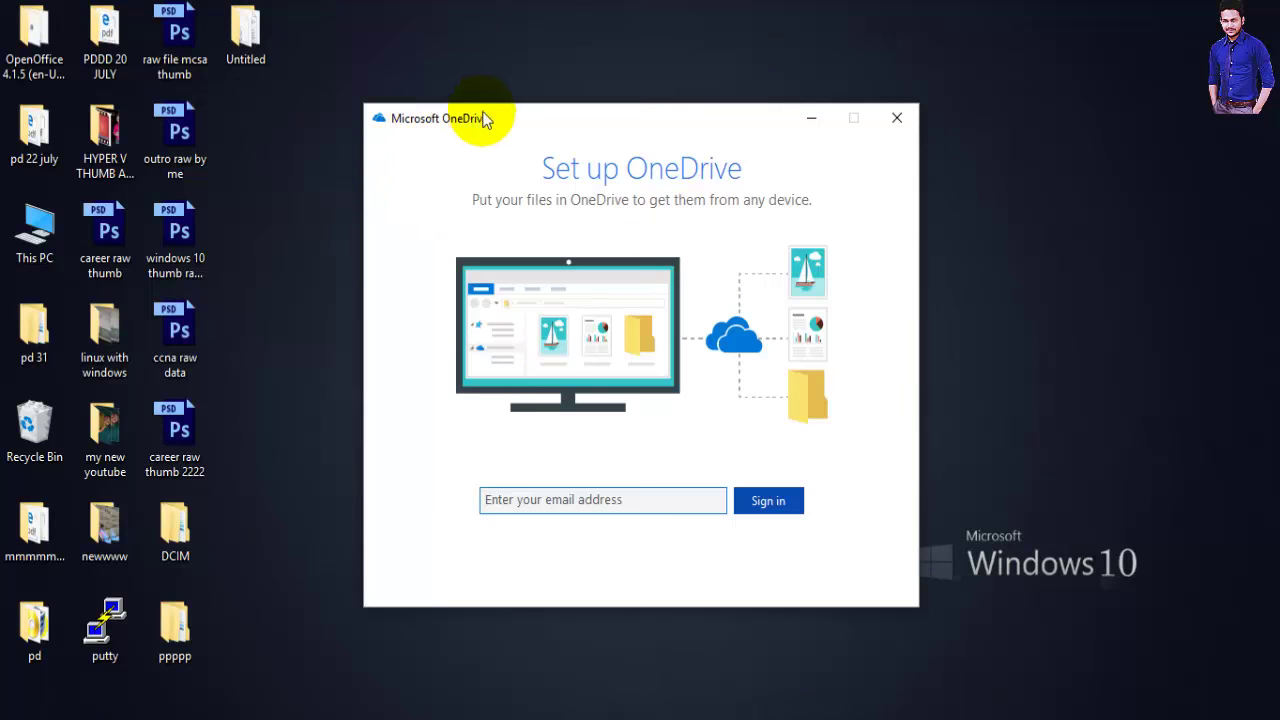
left_click_drag(483, 114, 447, 72)
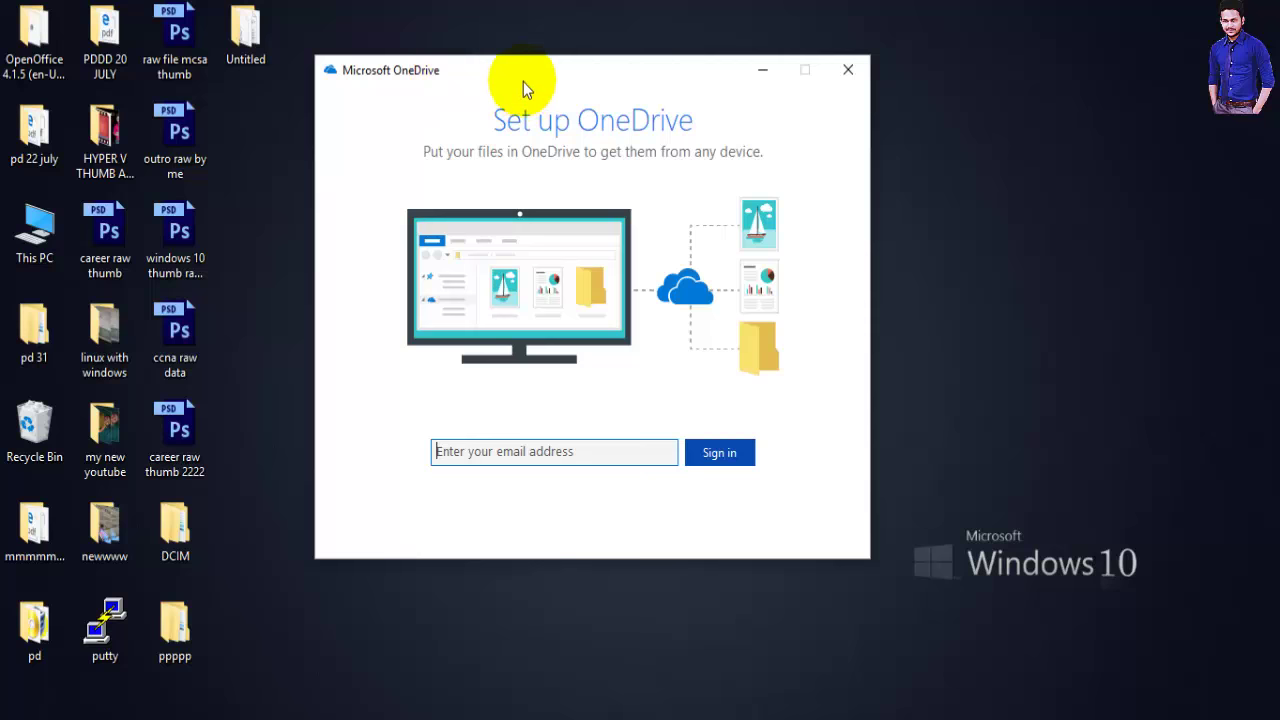
left_click_drag(523, 81, 639, 69)
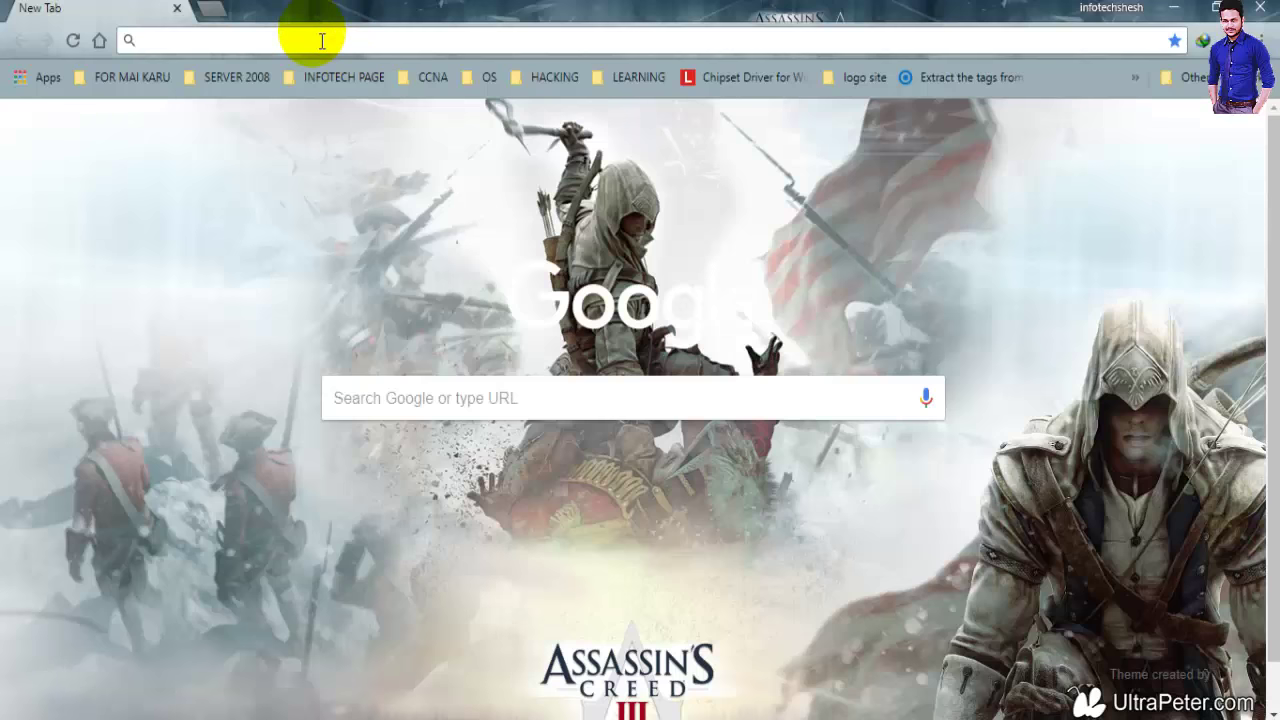
Search Google for 'onedrive login' and open the 'Sign in - Microsoft OneDrive' result
type("onedr")
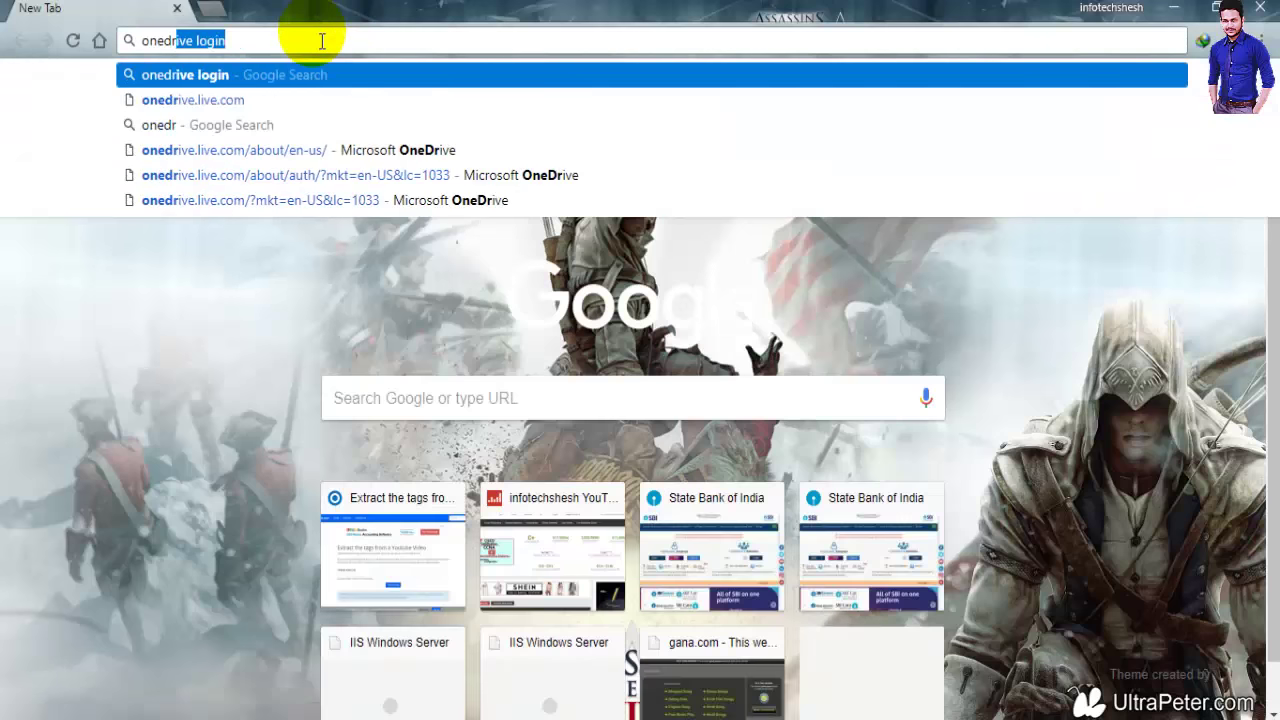
type("ive")
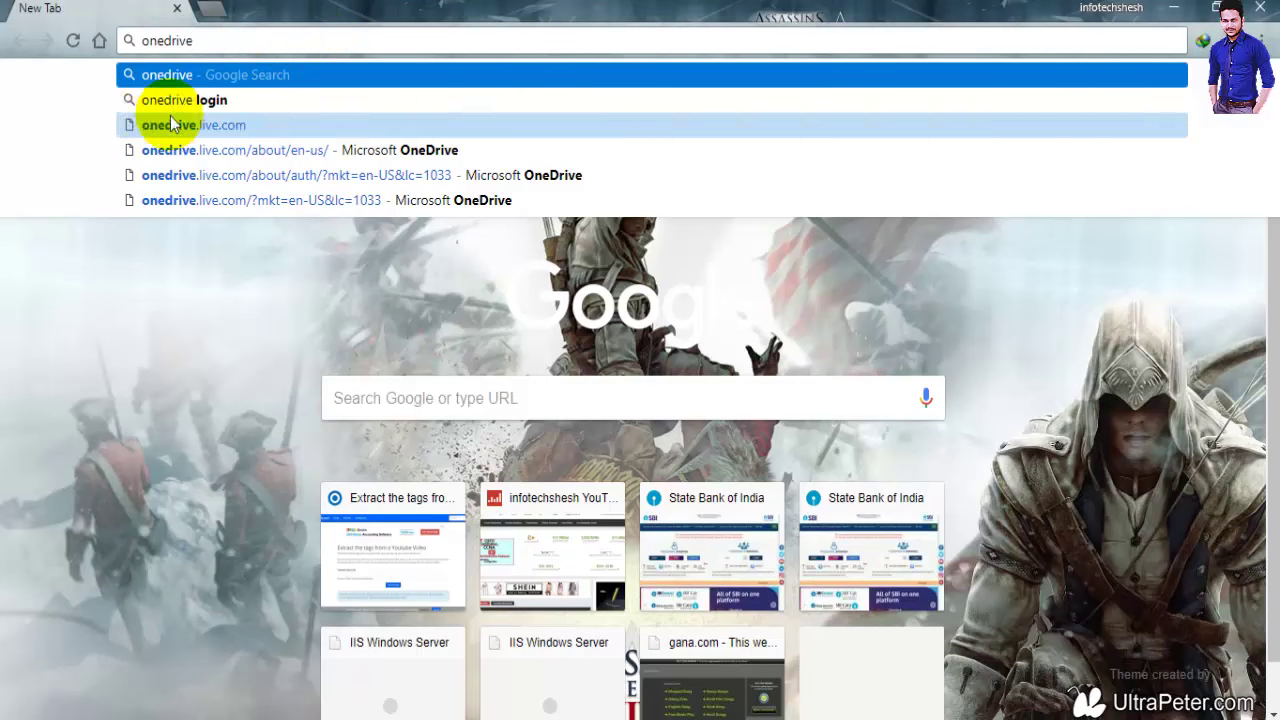
left_click(168, 100)
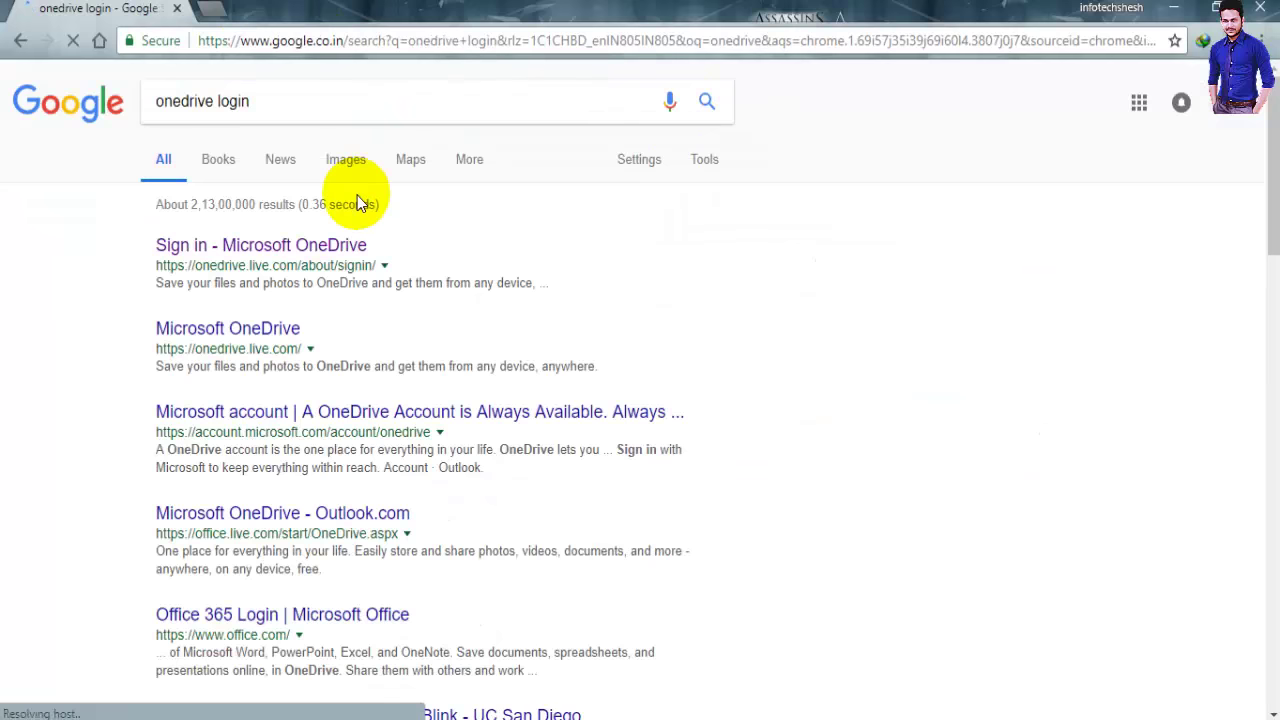
left_click(283, 250)
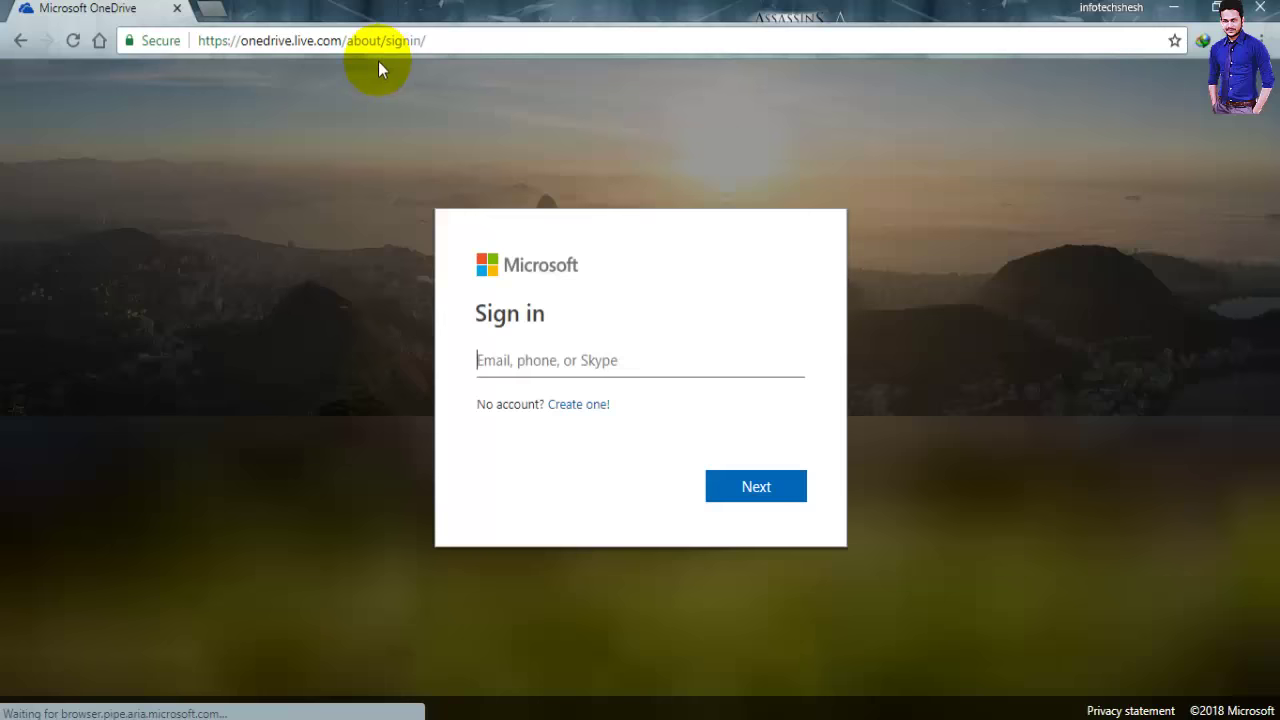
Choose 'Create one!' and then 'Create a Microsoft account' to start a new account
left_click(580, 405)
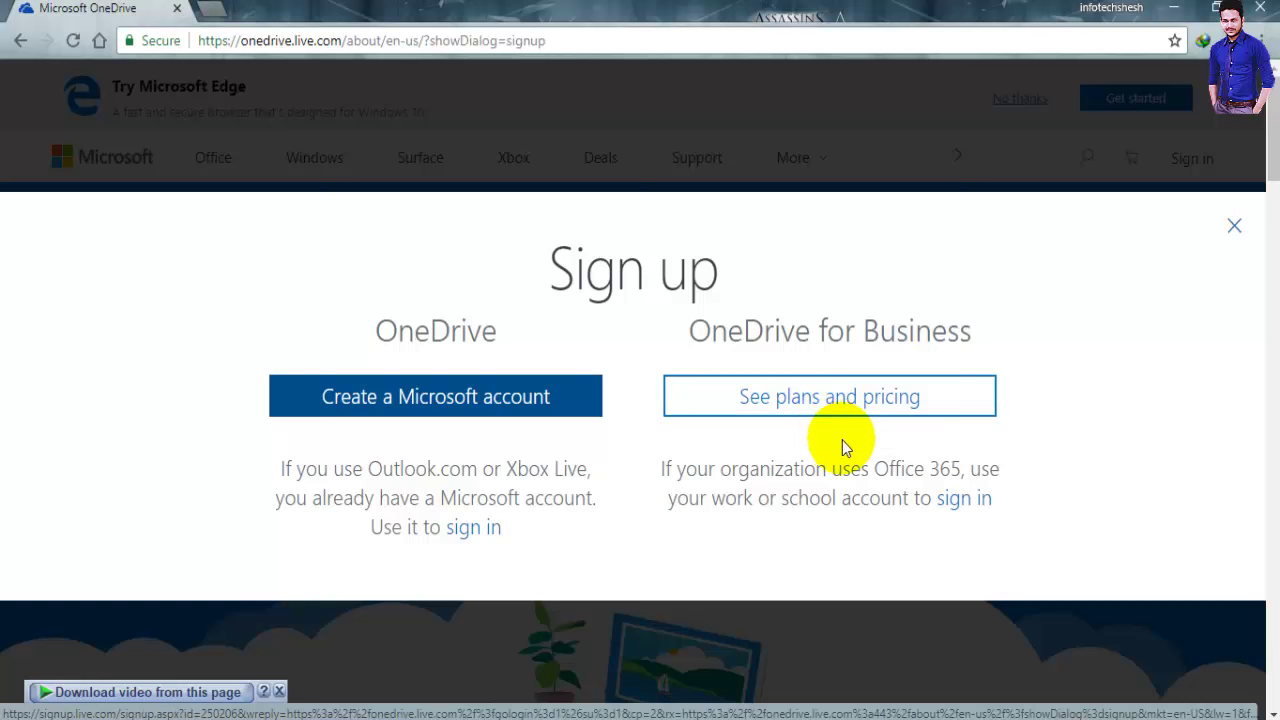
left_click(452, 403)
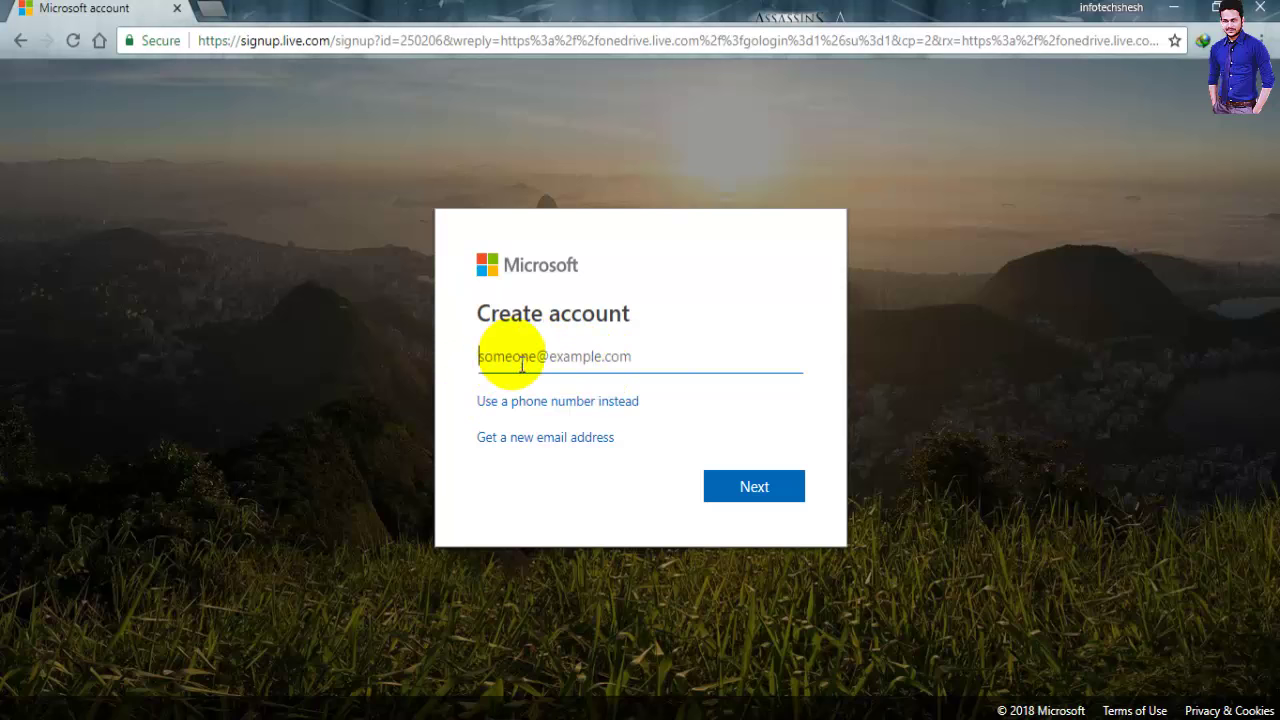
left_click(540, 440)
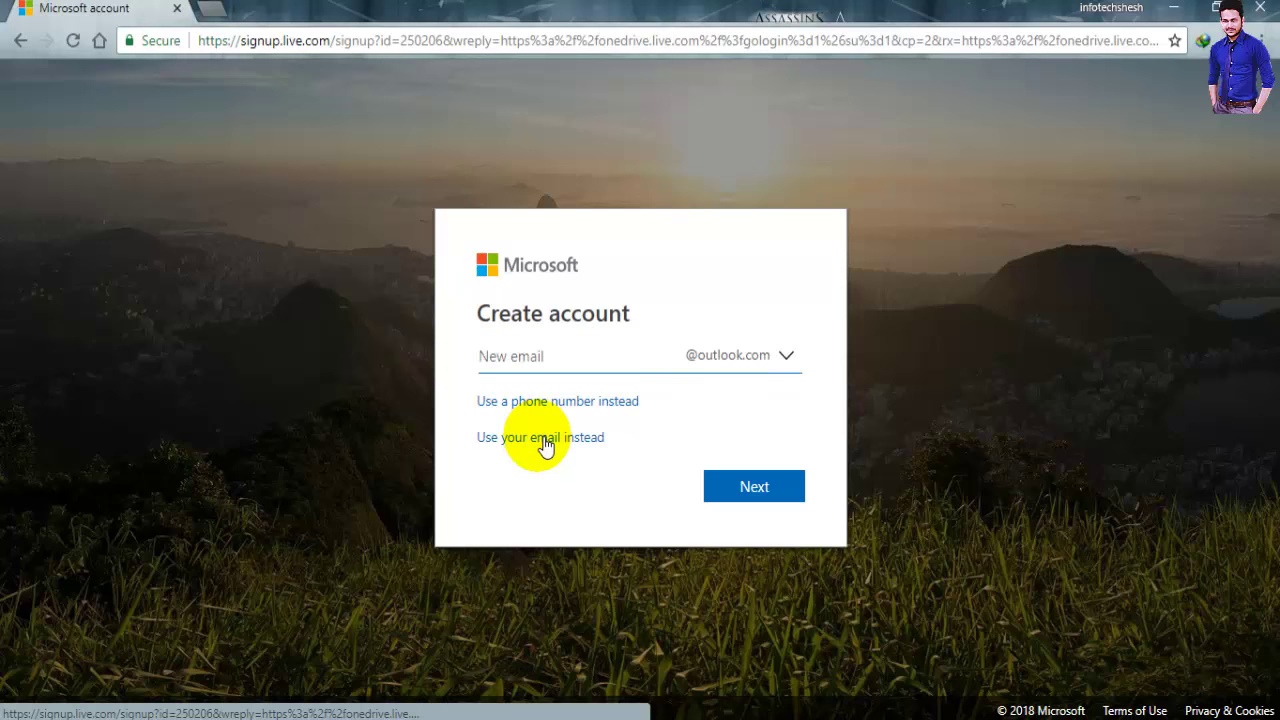
left_click(785, 357)
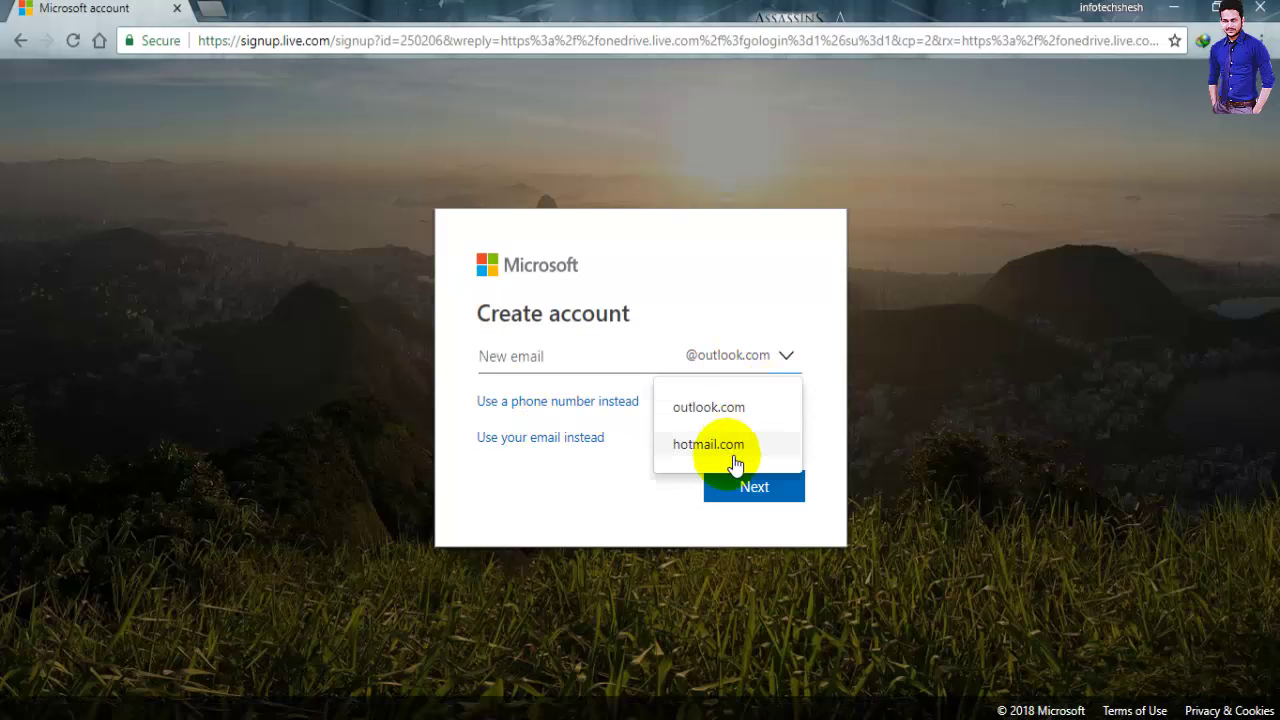
left_click(566, 370)
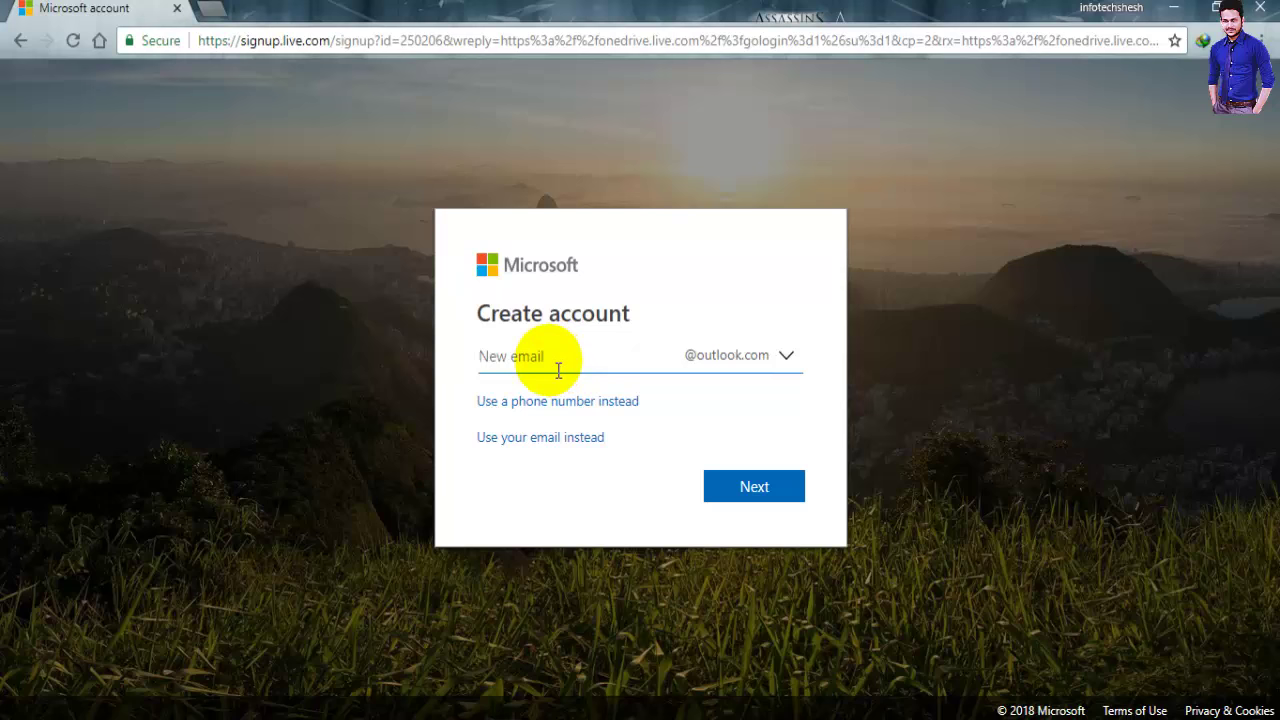
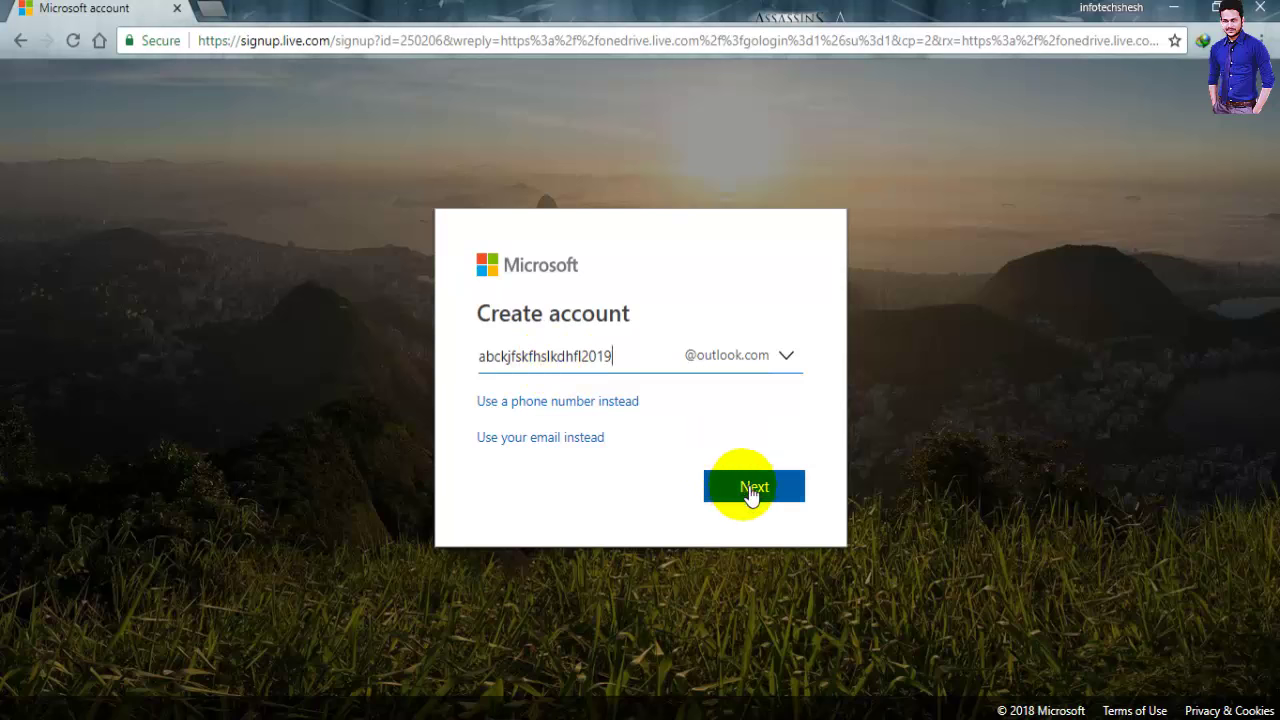
left_click(737, 486)
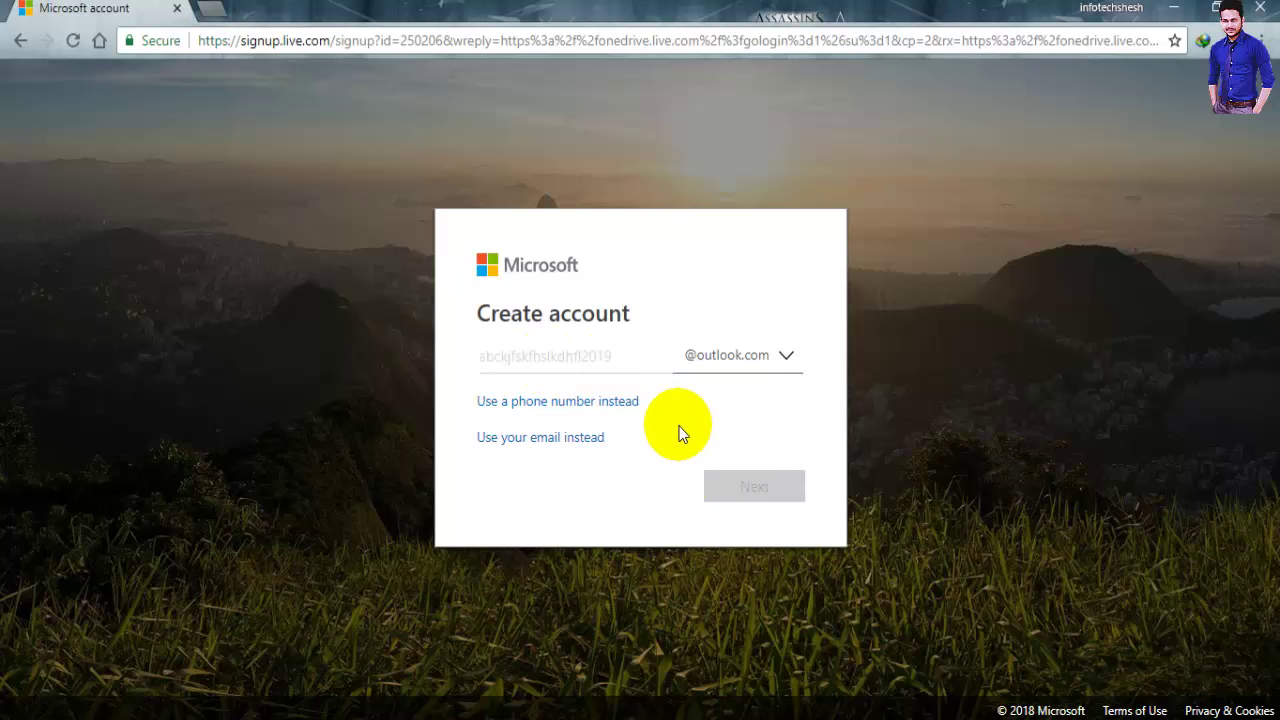
Enter the account password, turn off Microsoft promotional emails, and submit
type("••••••••••")
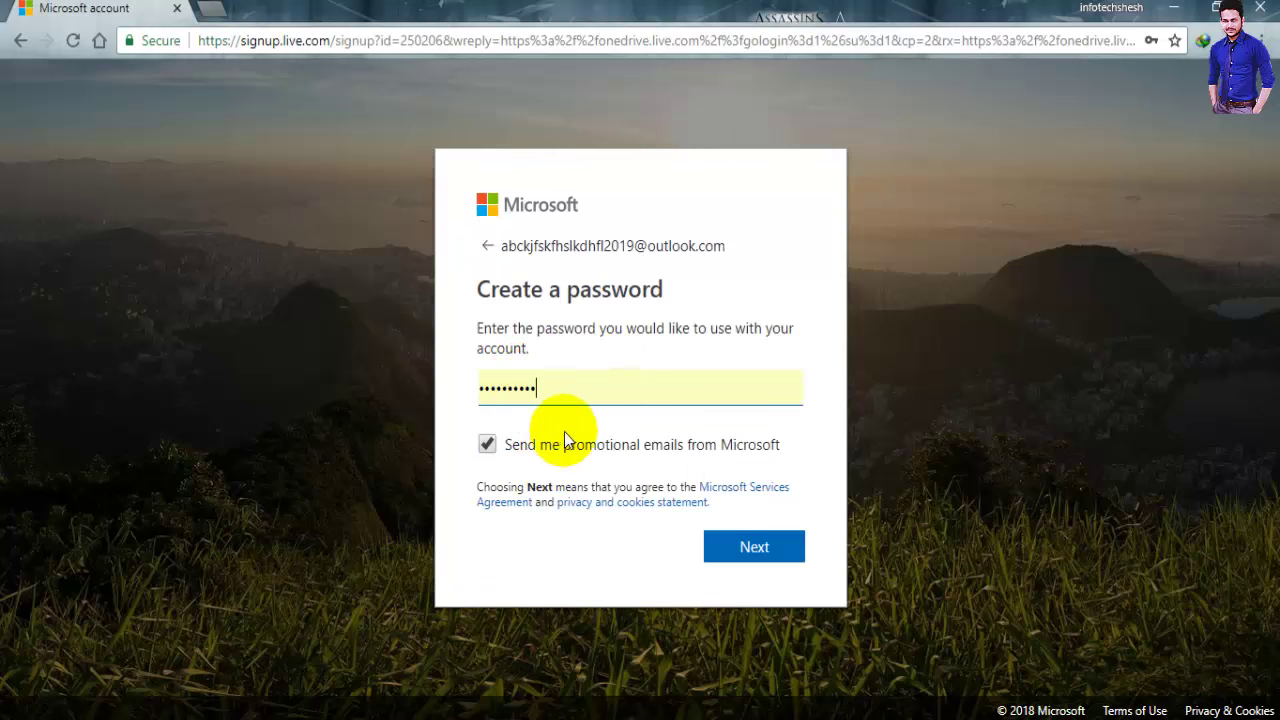
left_click(487, 444)
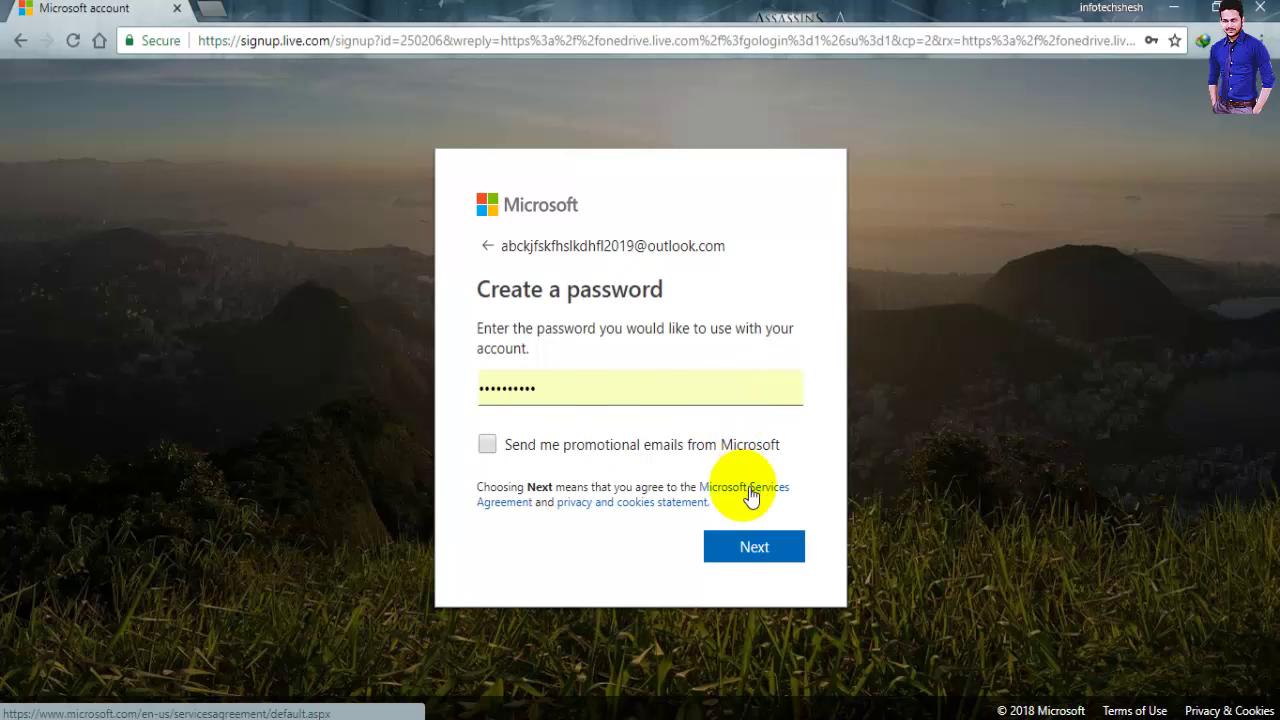
left_click(753, 556)
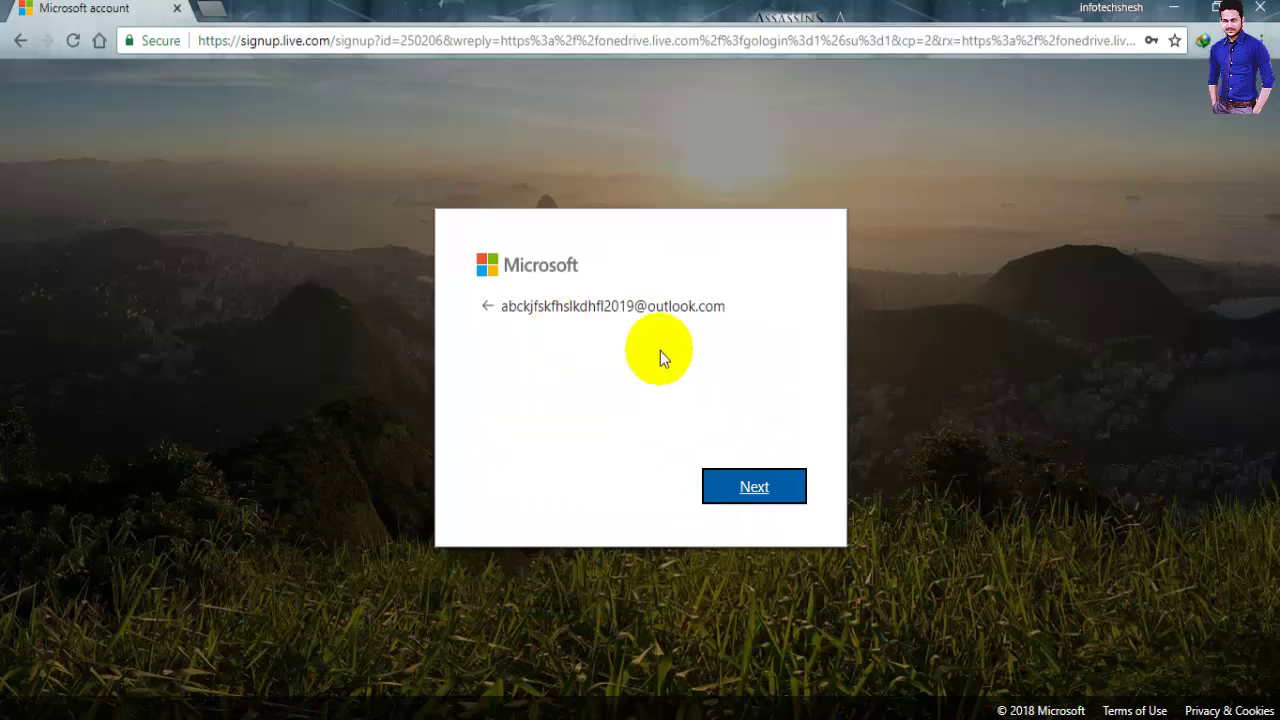
Continue to the captcha and enter its characters
left_click(753, 488)
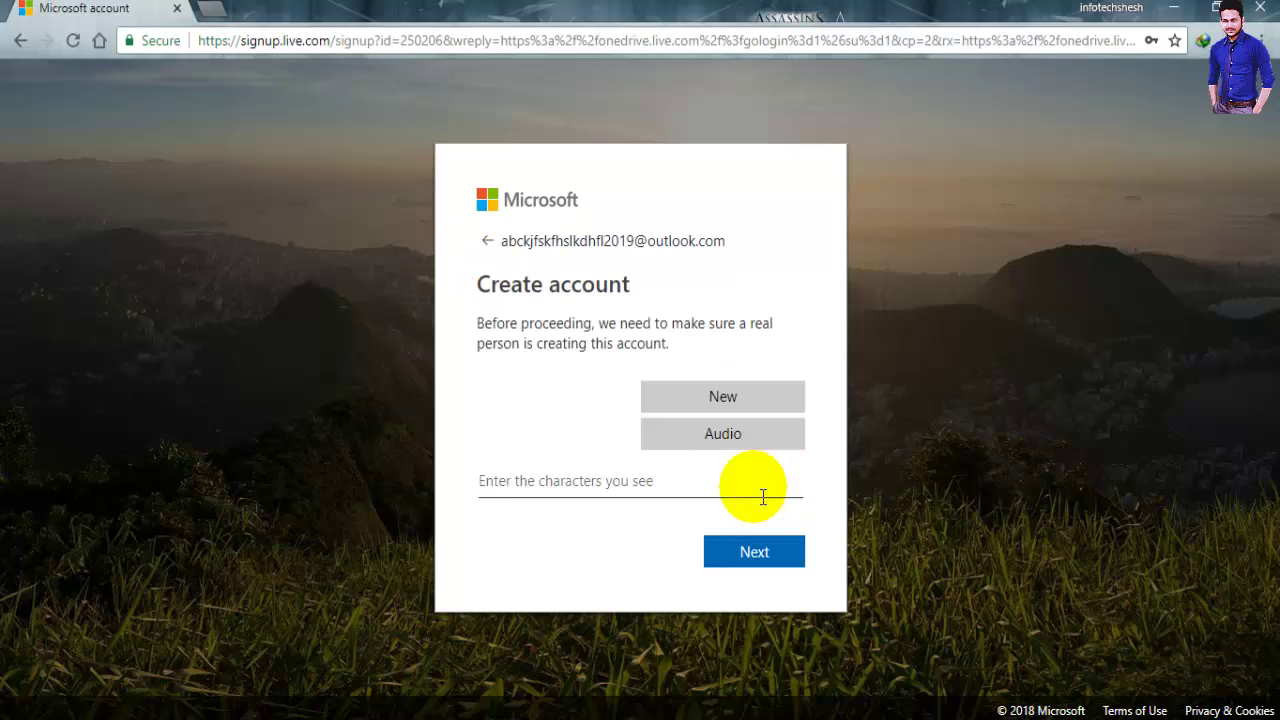
left_click(542, 480)
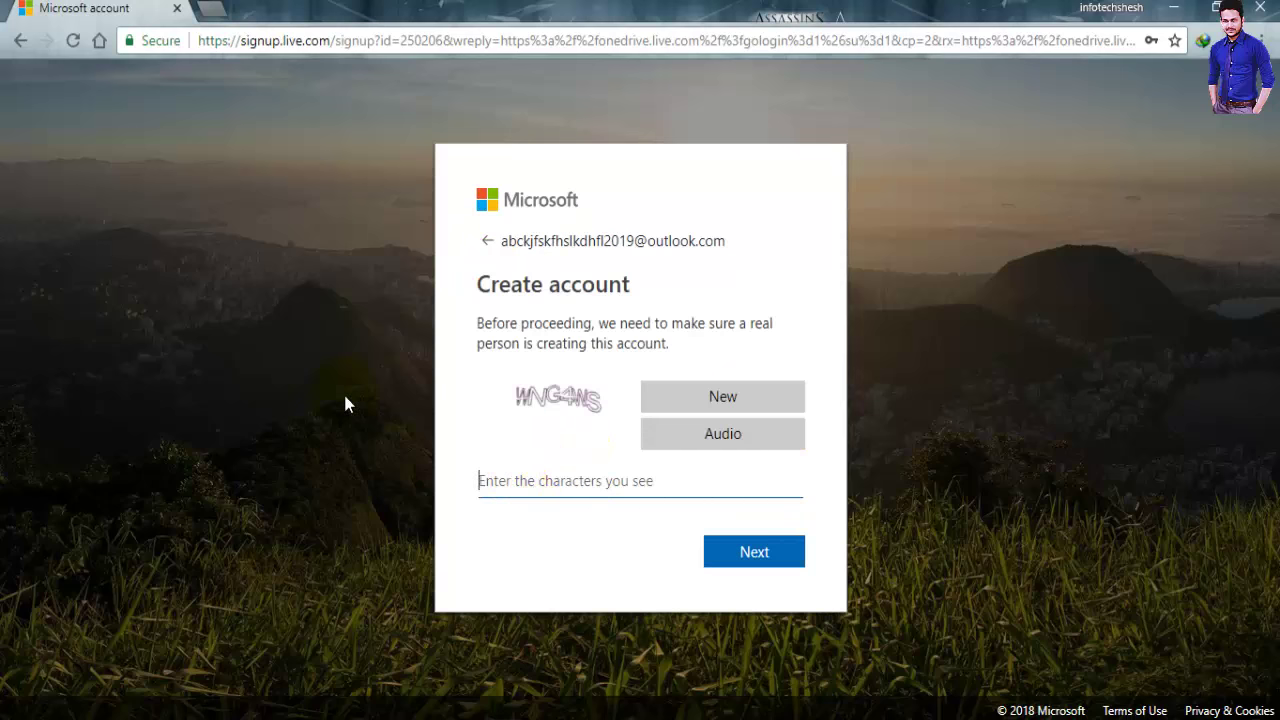
type("W")
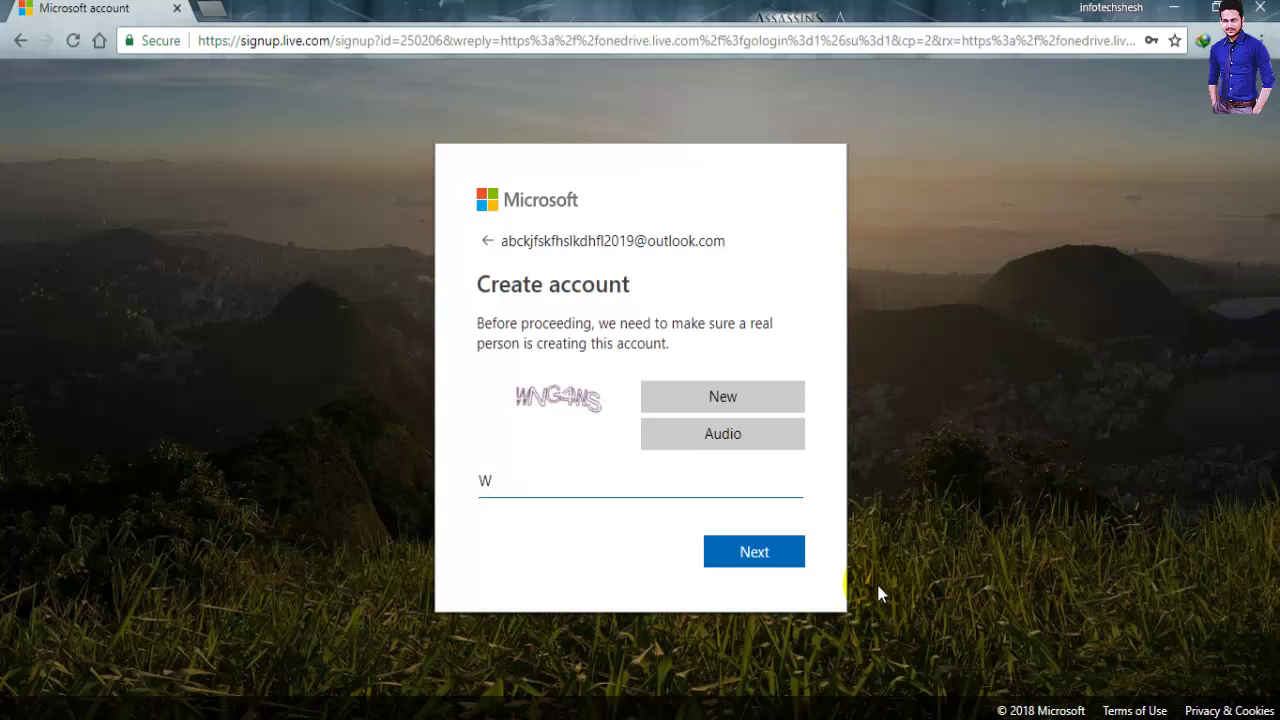
type("N")
type("G$WS")
left_click(771, 557)
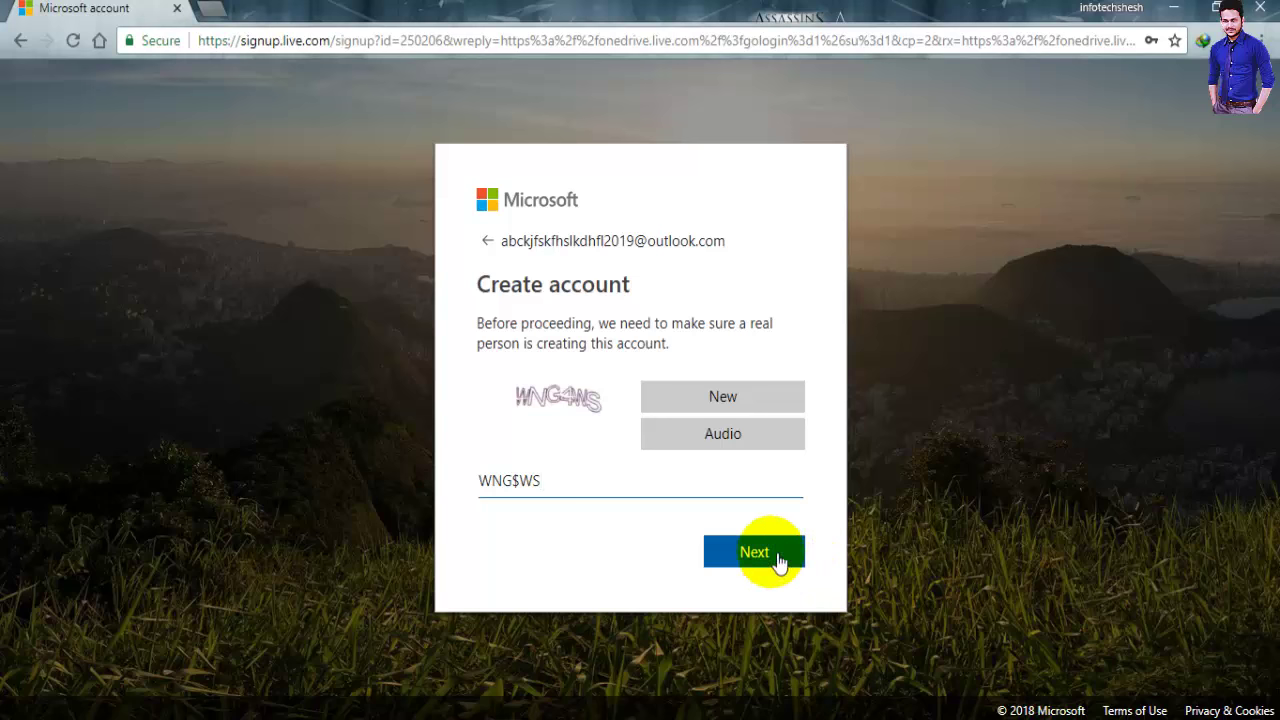
Fix the captcha typo by replacing '$' with '4', submit it, then go back to OneDrive
left_click(522, 484)
left_click(520, 482)
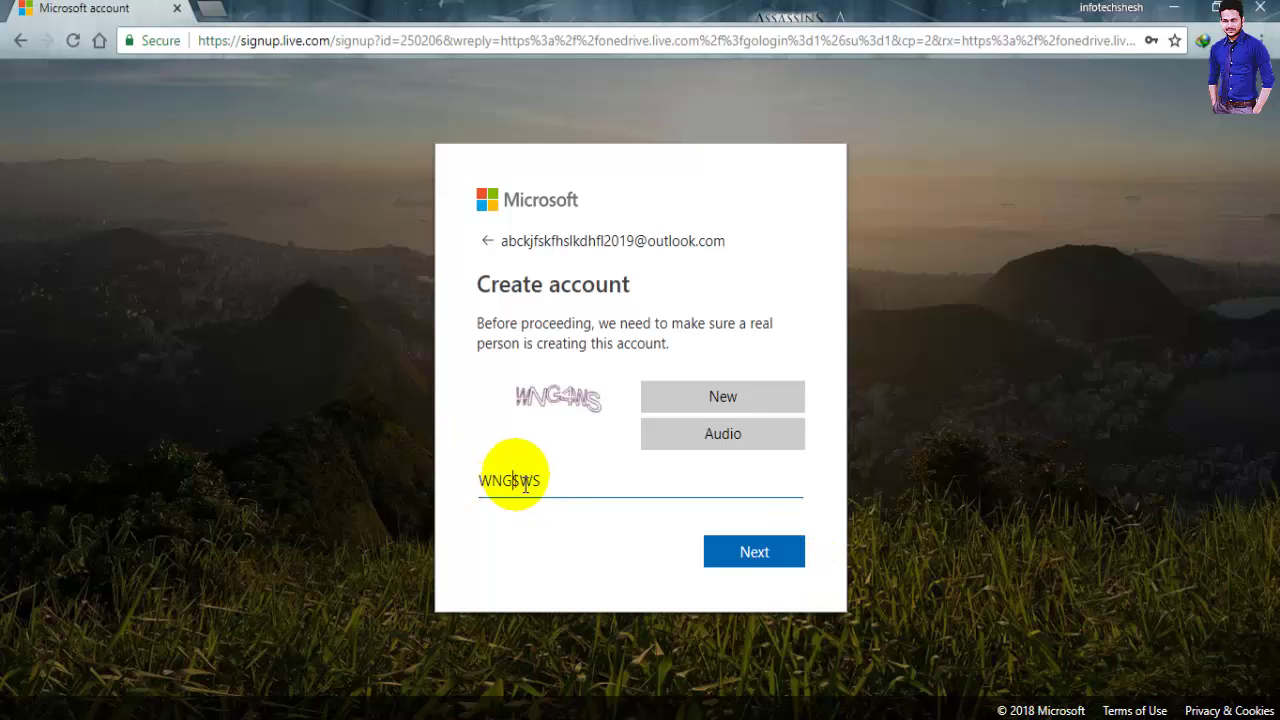
key("BackSpace")
type("4")
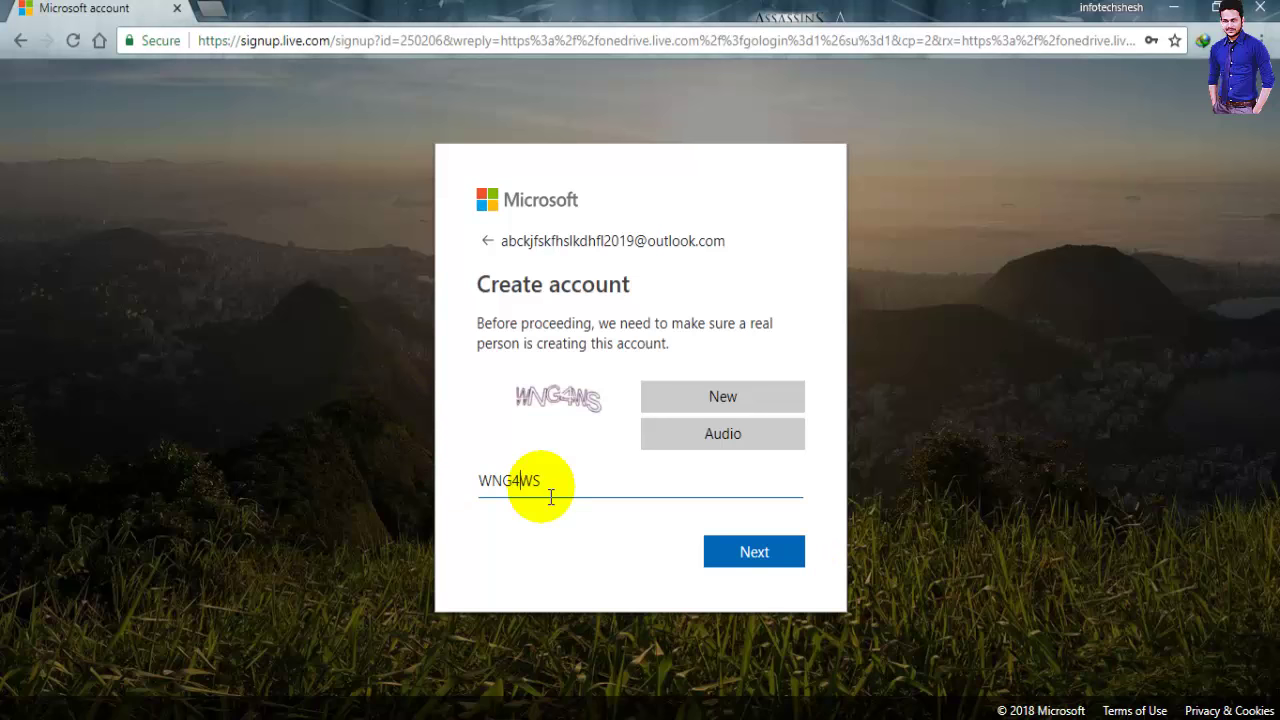
left_click(745, 550)
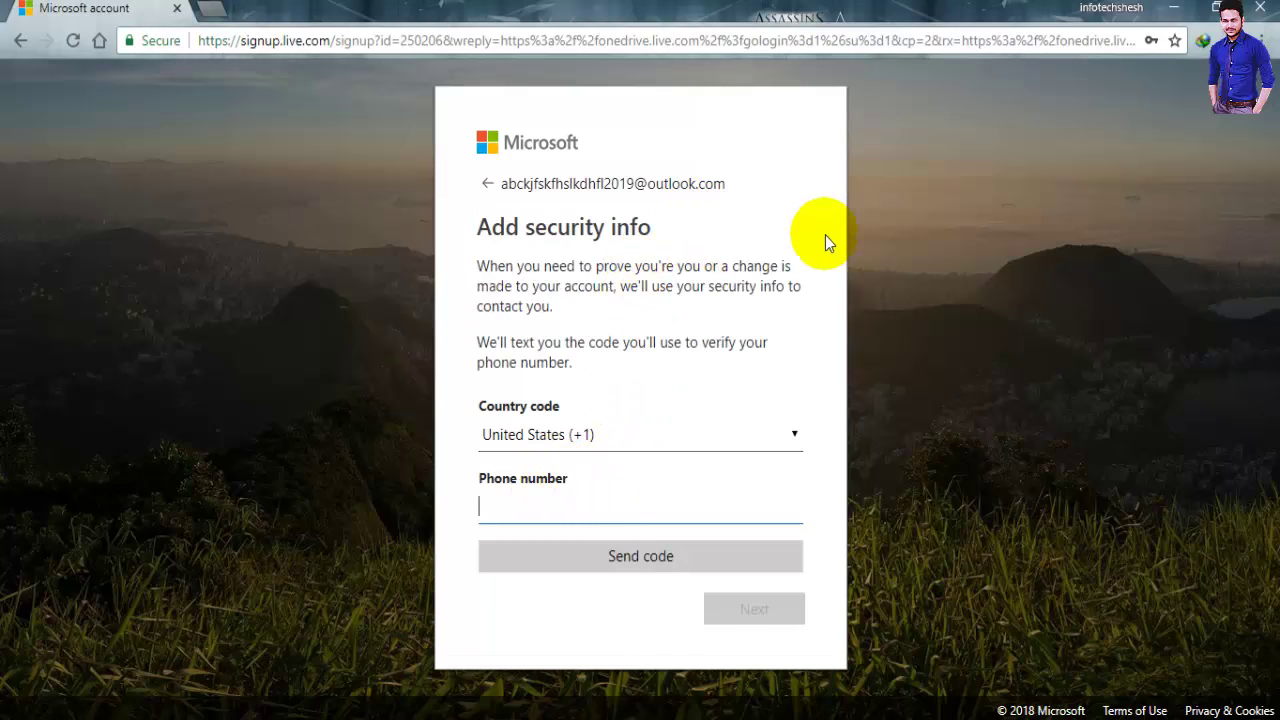
left_click(21, 41)
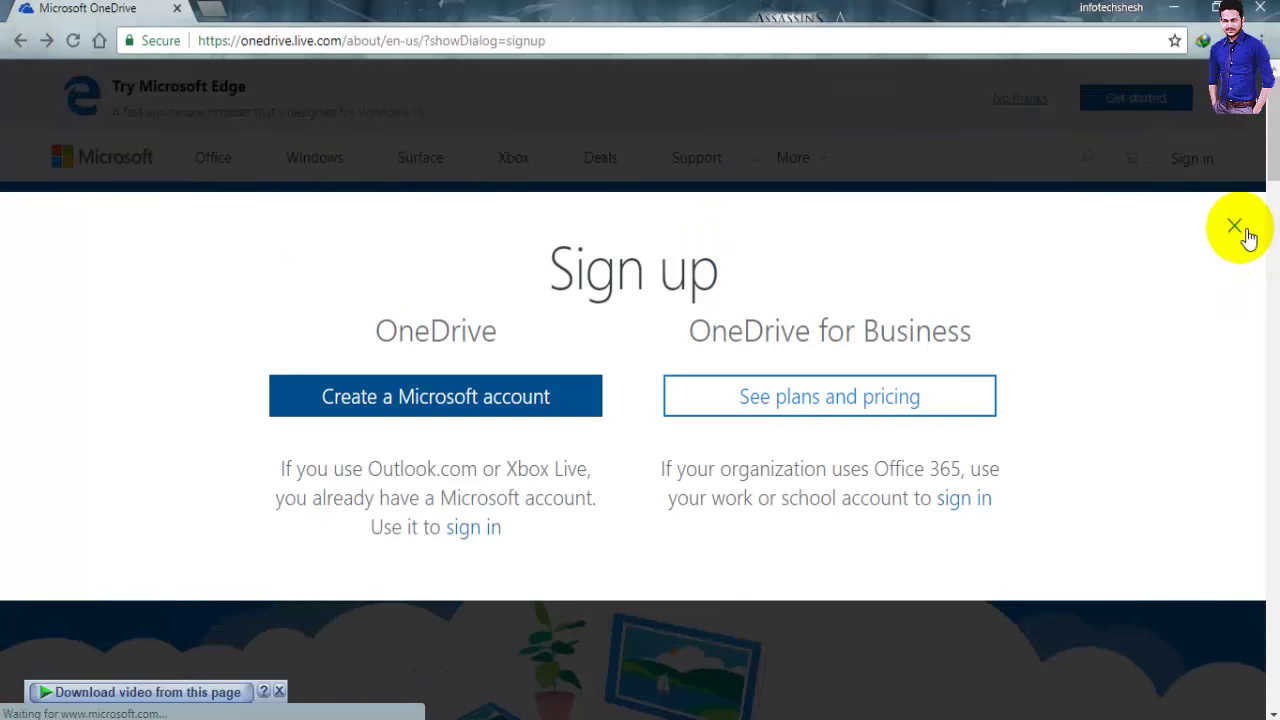
Close the Sign up dialog and try signing in with an account name, which is reported nonexistent even after correcting it
left_click(1234, 225)
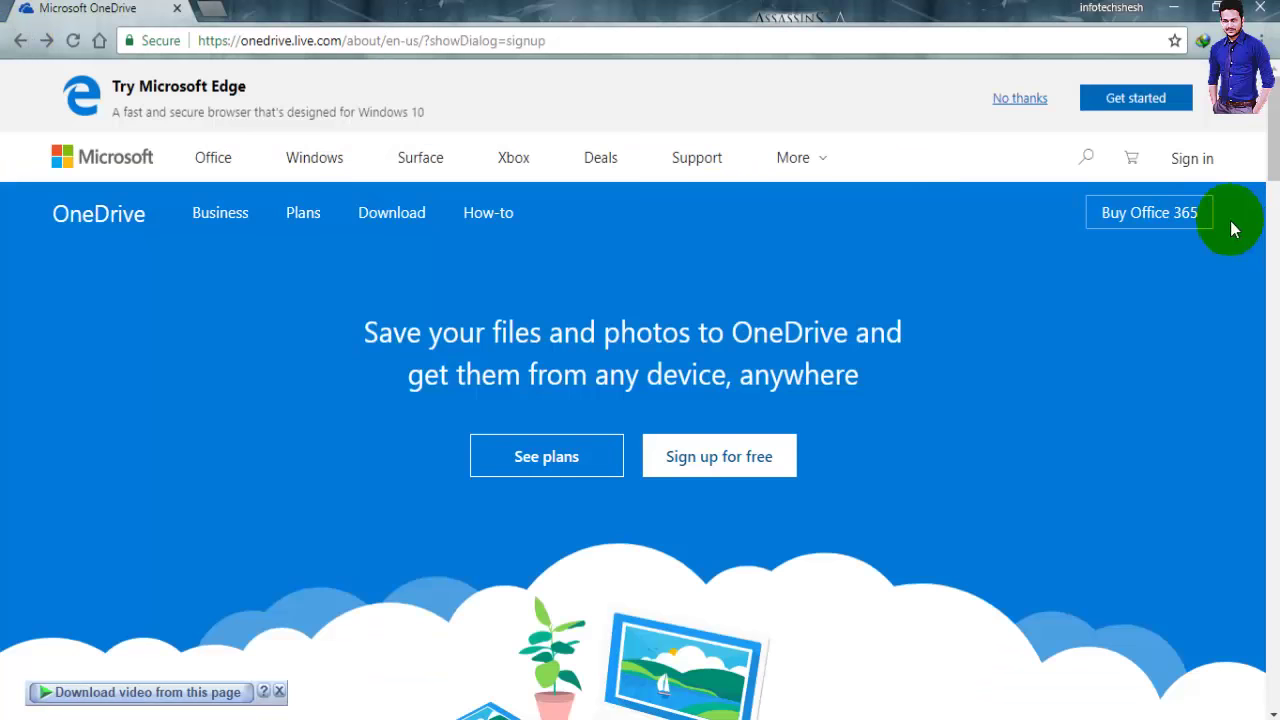
left_click(1190, 158)
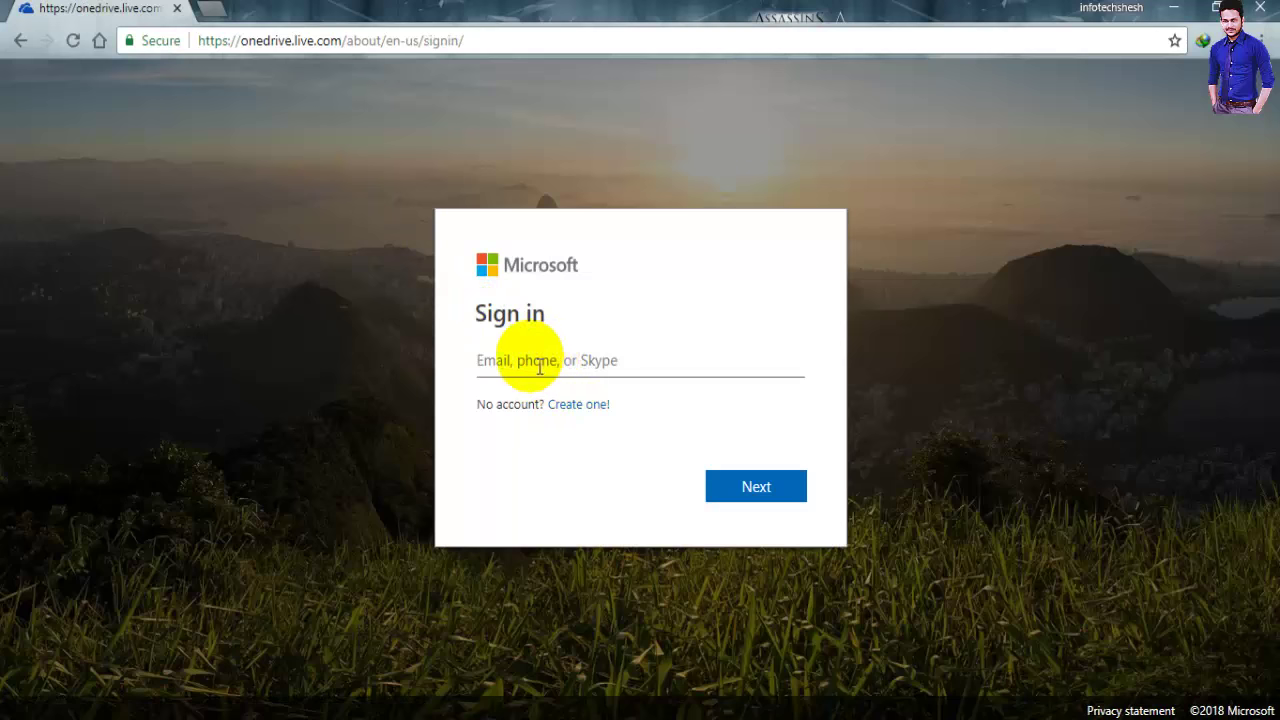
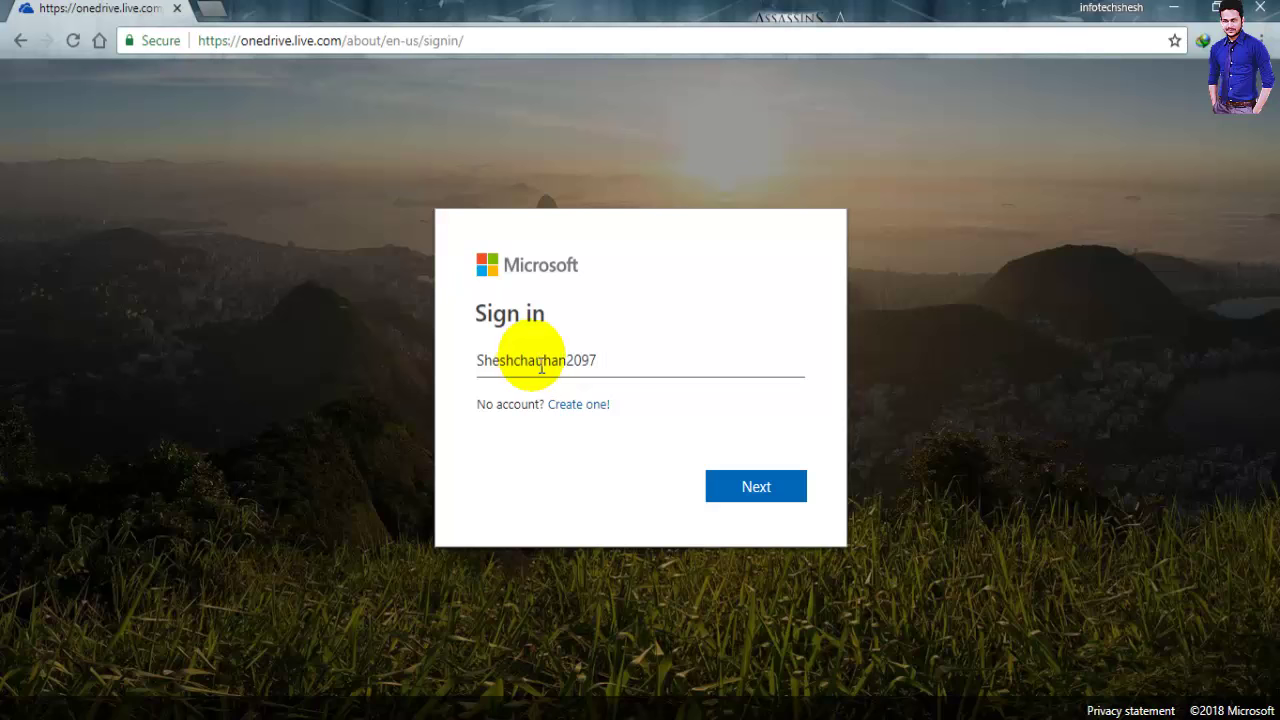
left_click(757, 487)
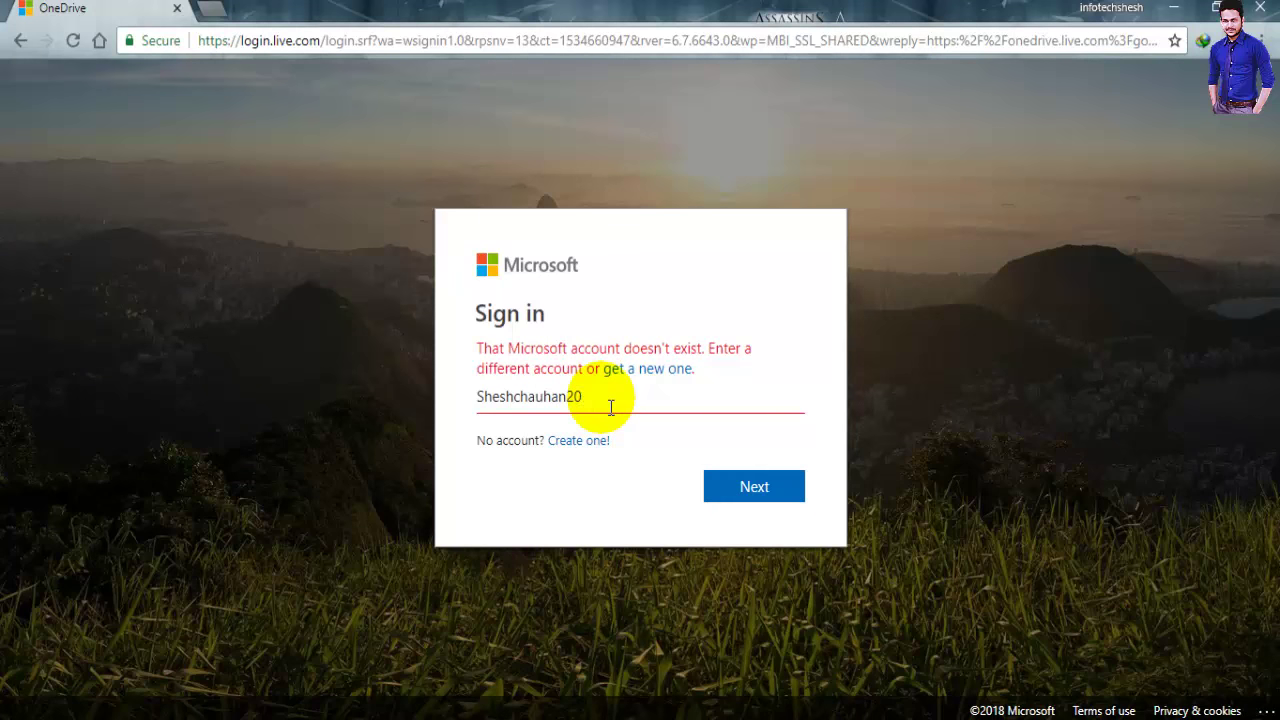
type("18")
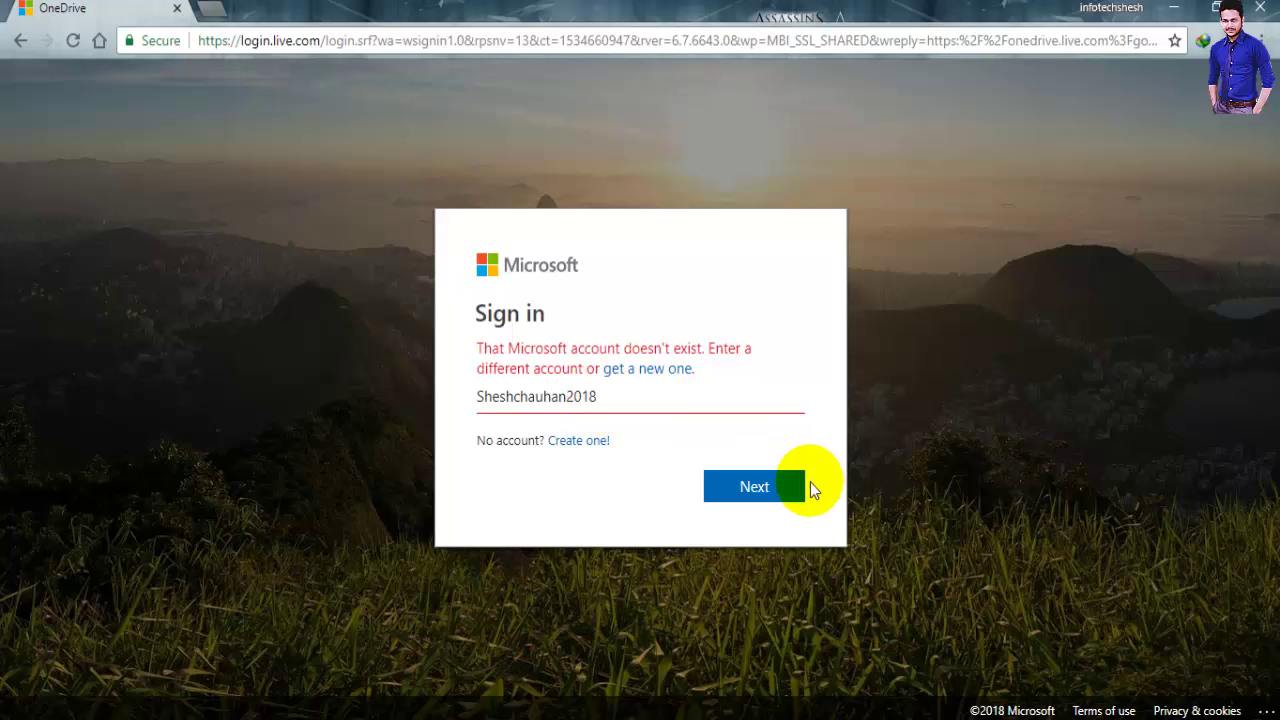
left_click(762, 482)
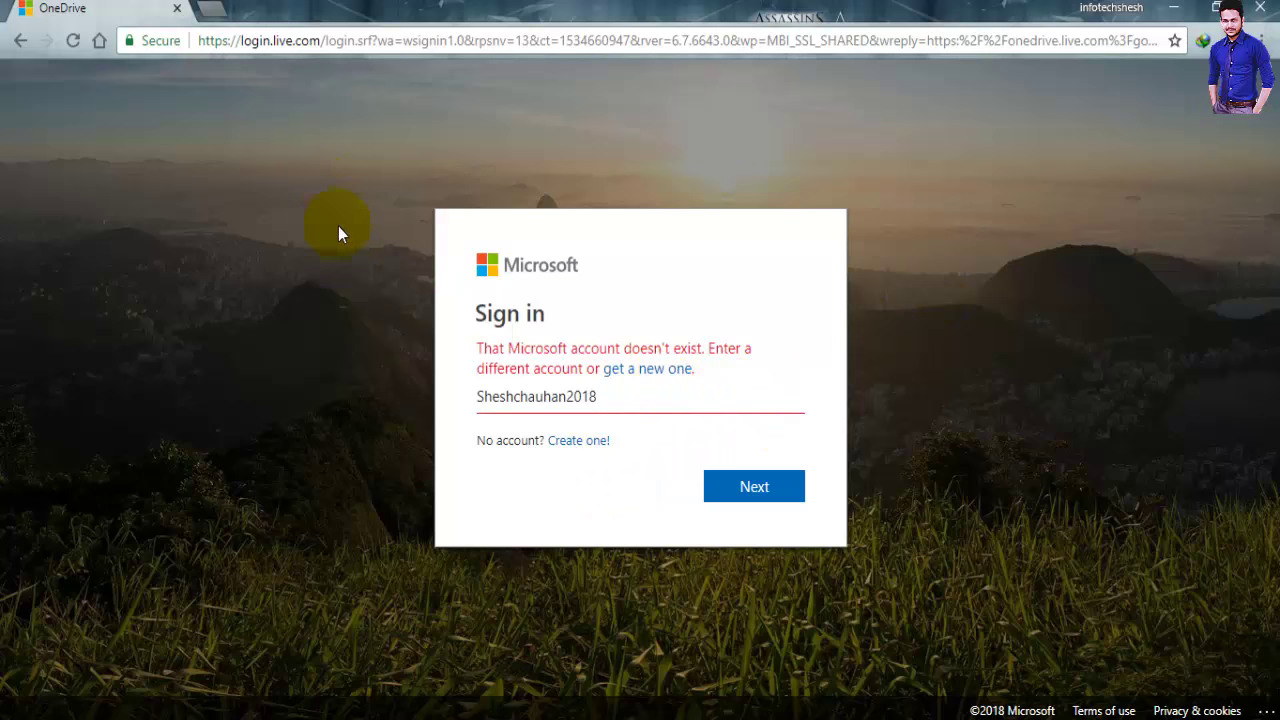
Return to the blank sign-in page and submit the account's outlook.com e-mail address
key("alt+Left")
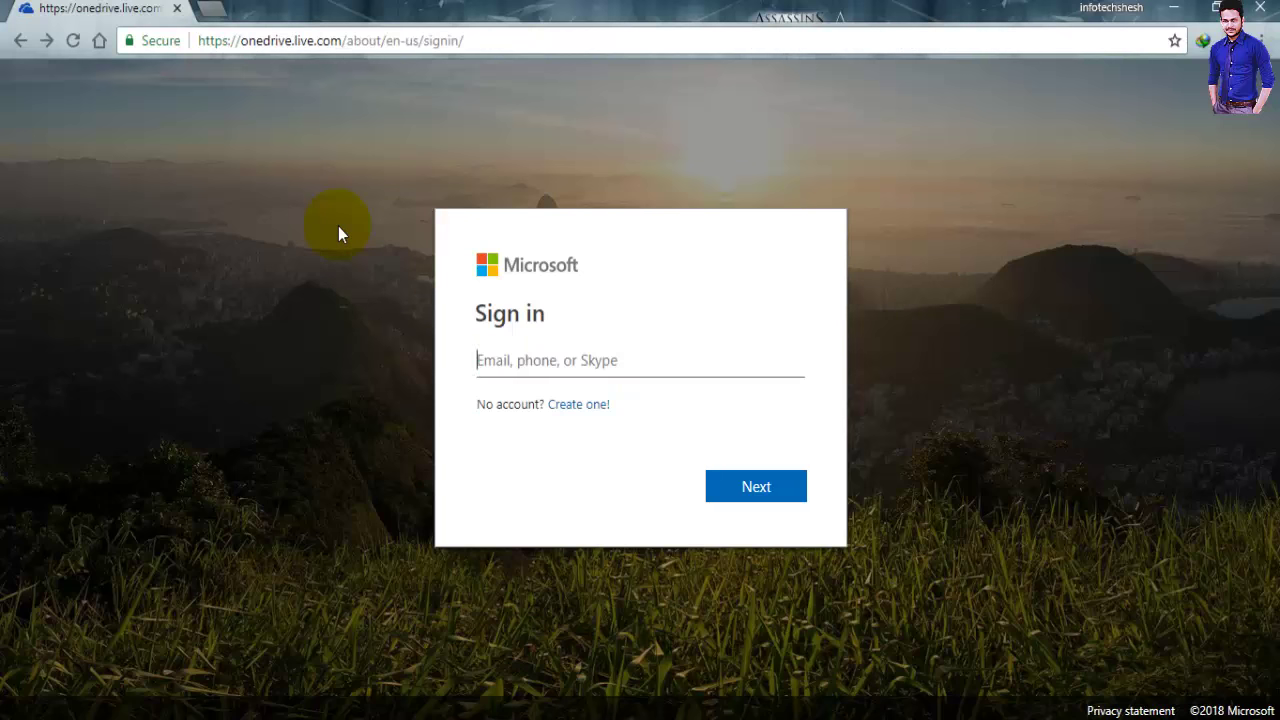
left_click(548, 376)
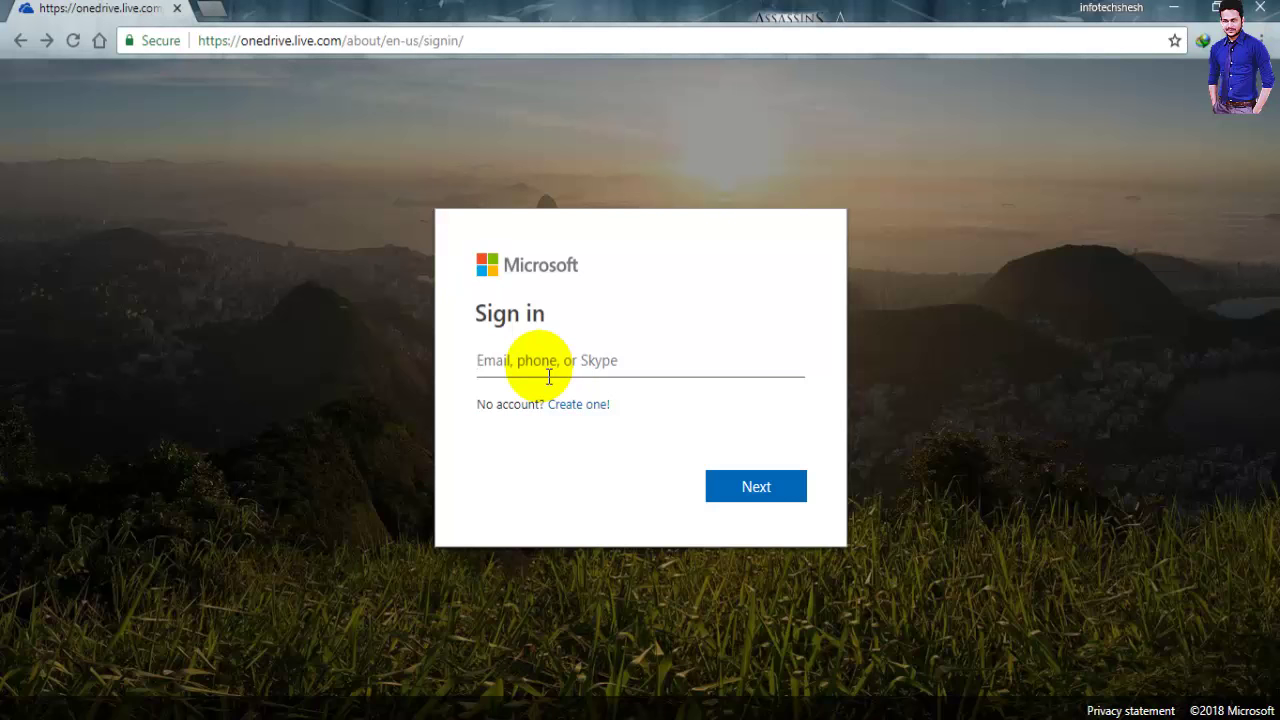
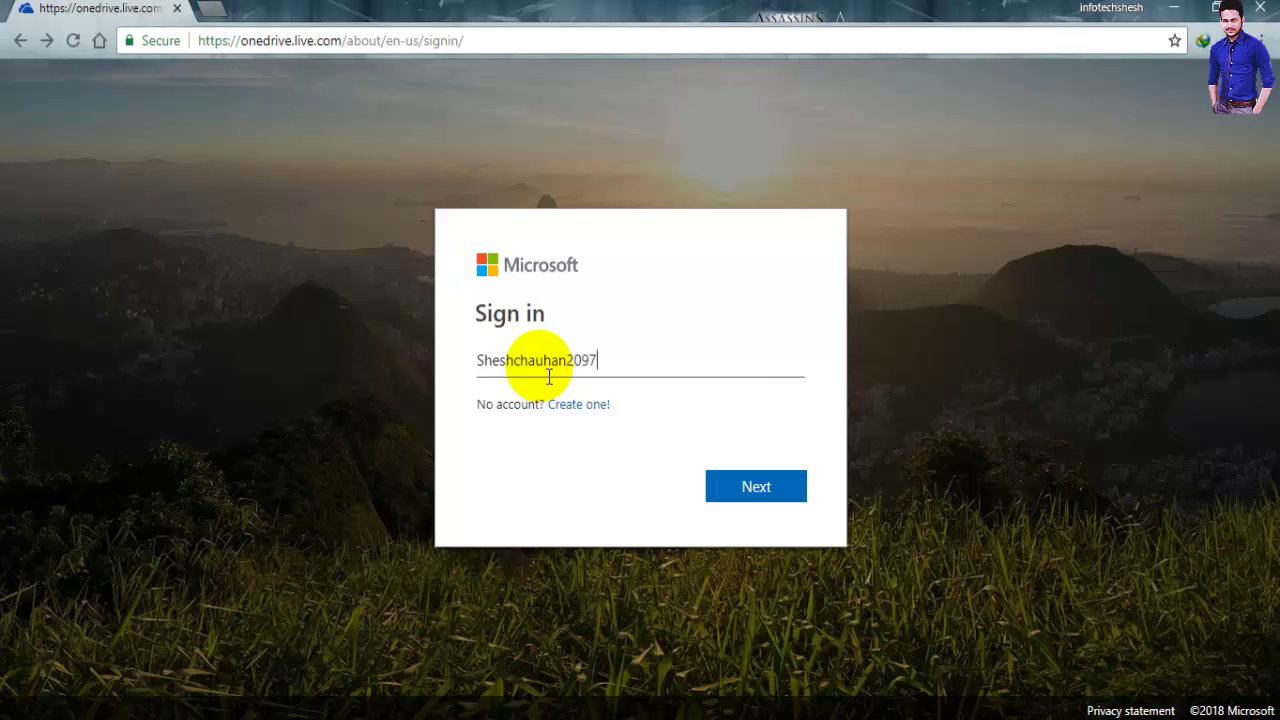
left_click(749, 486)
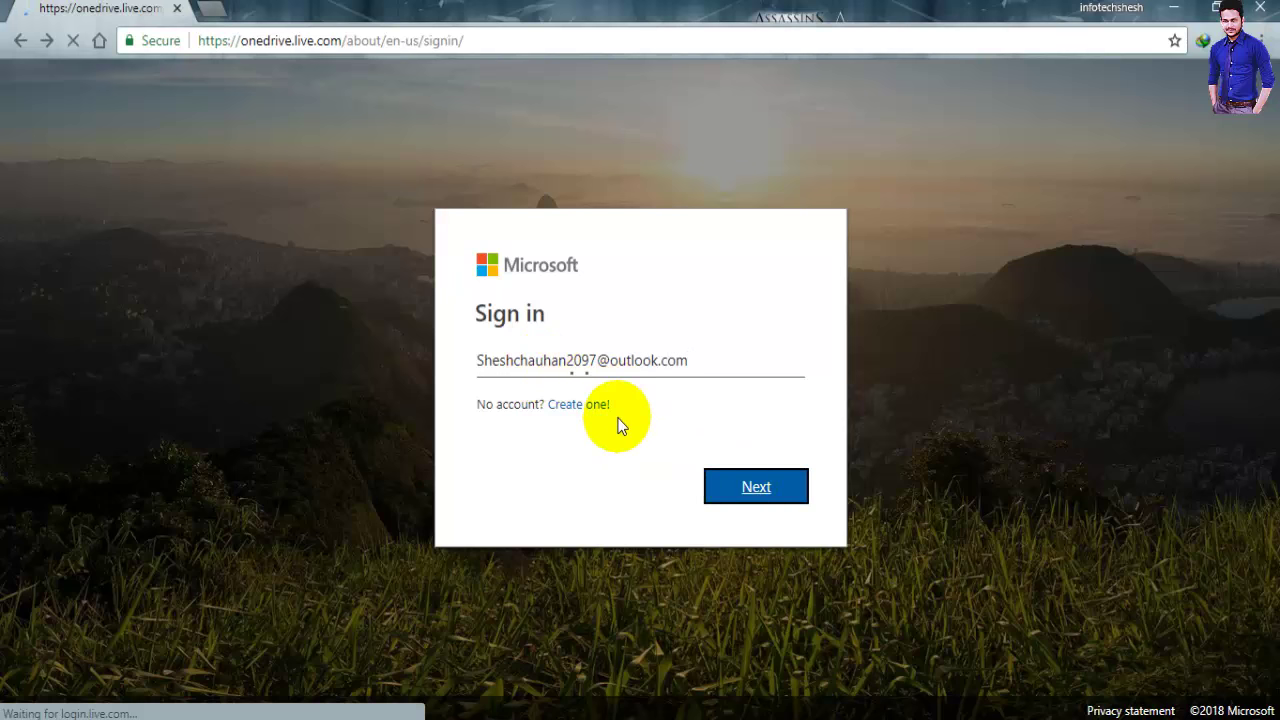
Enter the account password, sign in, and save the password in Chrome
left_click(553, 370)
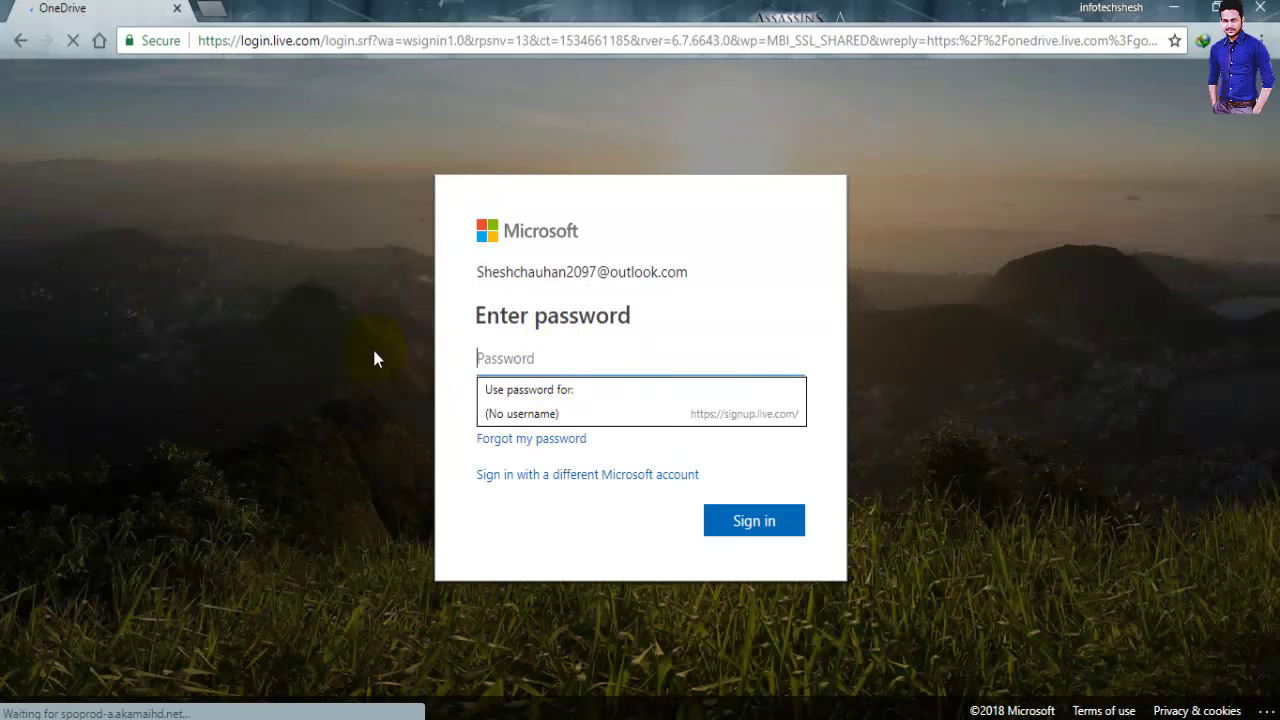
left_click(376, 358)
left_click(530, 362)
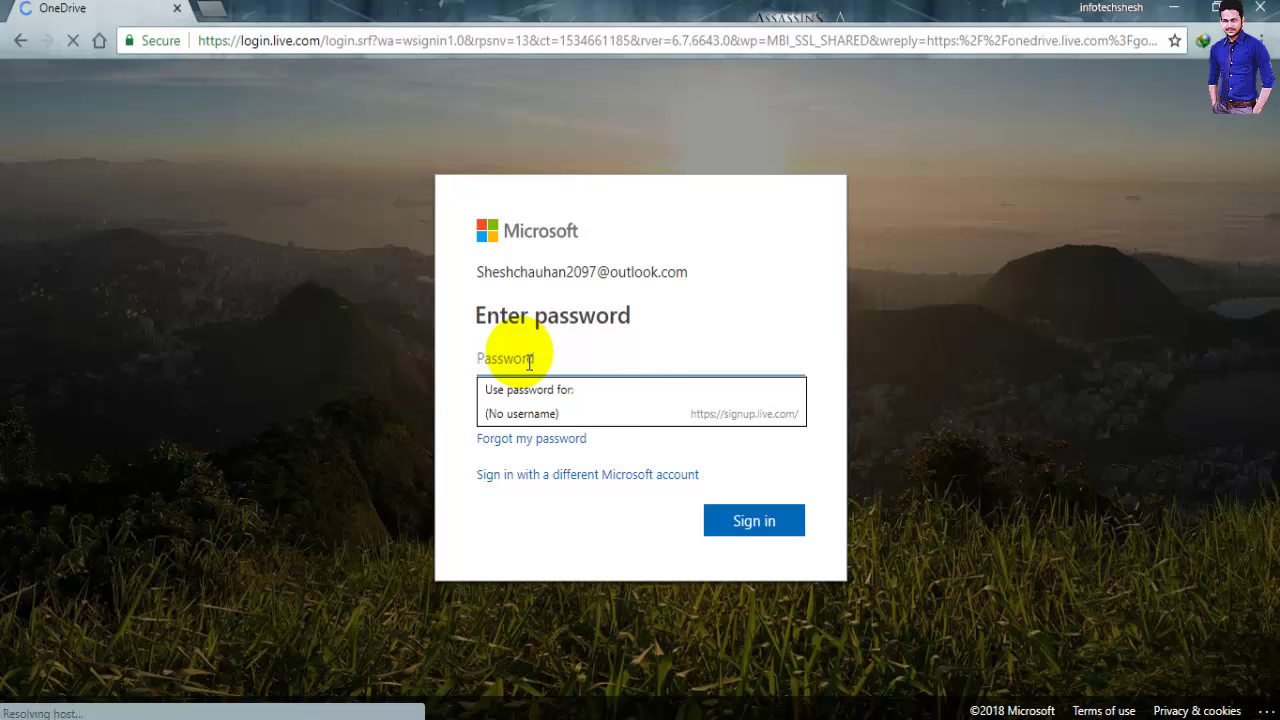
type("a")
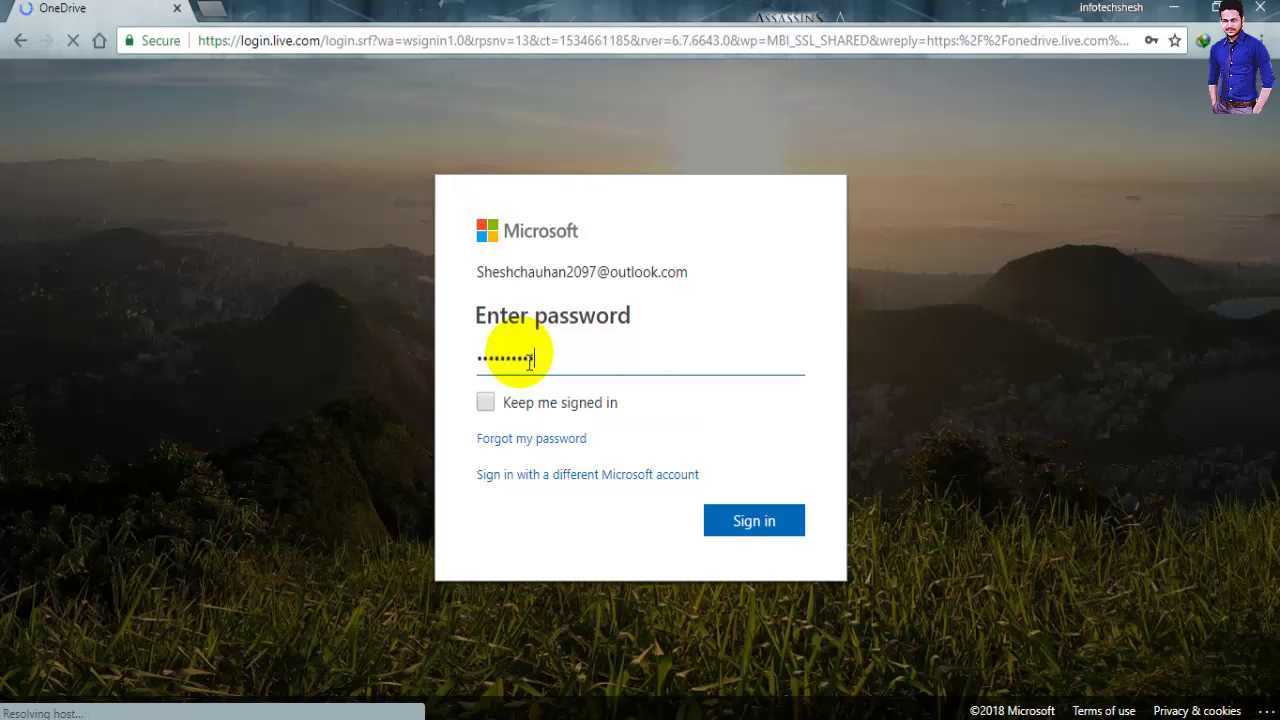
left_click(769, 521)
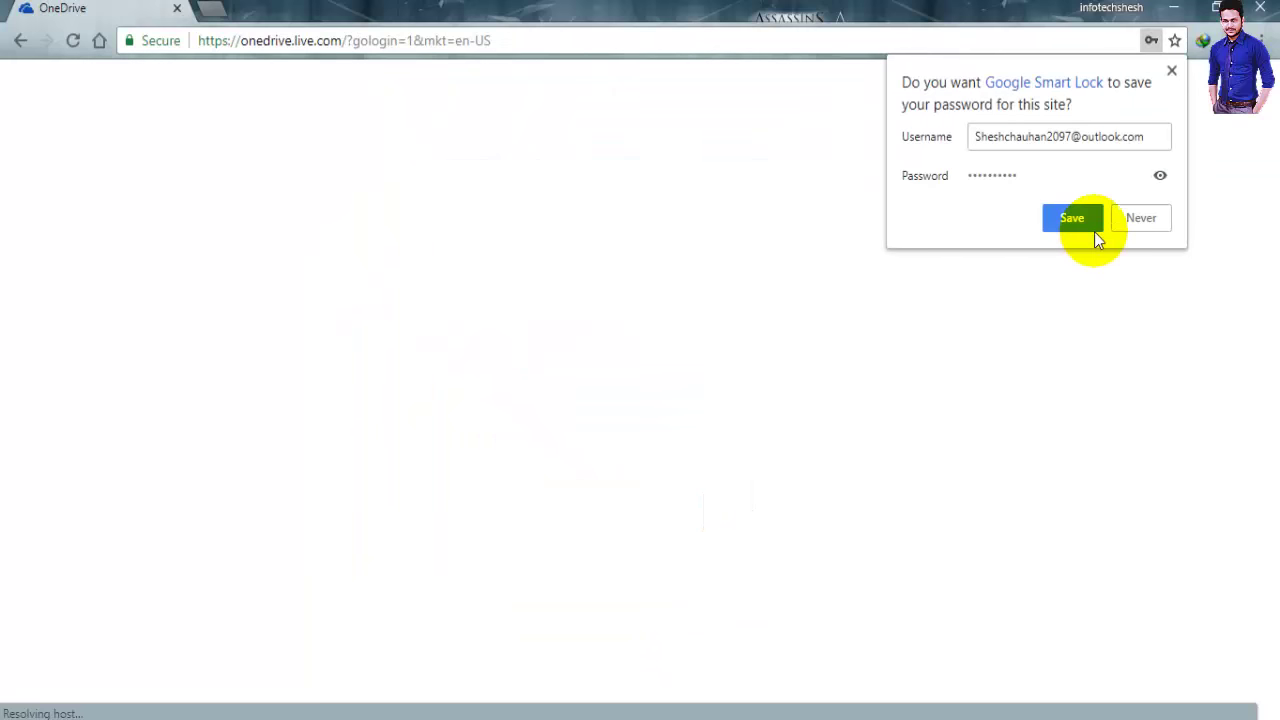
left_click(1072, 218)
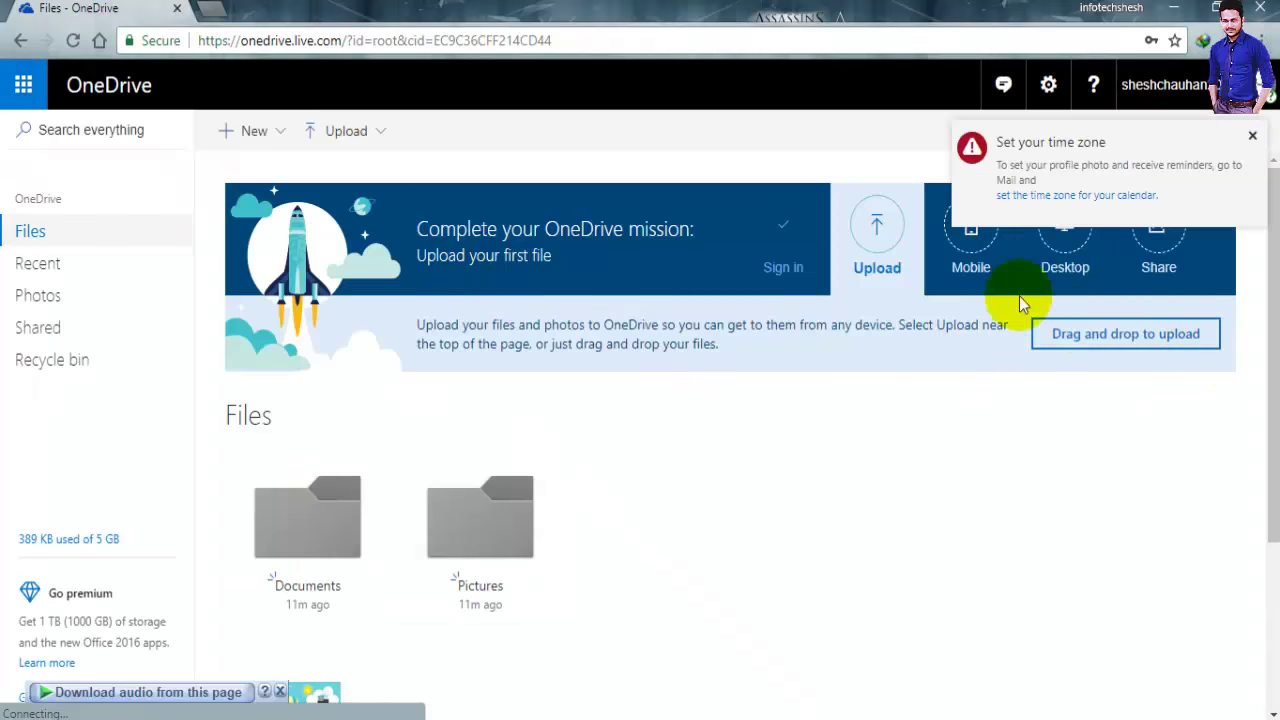
Dismiss the time zone notice and shrink Chrome to reveal the desktop beside the OneDrive Files page
left_click(1252, 136)
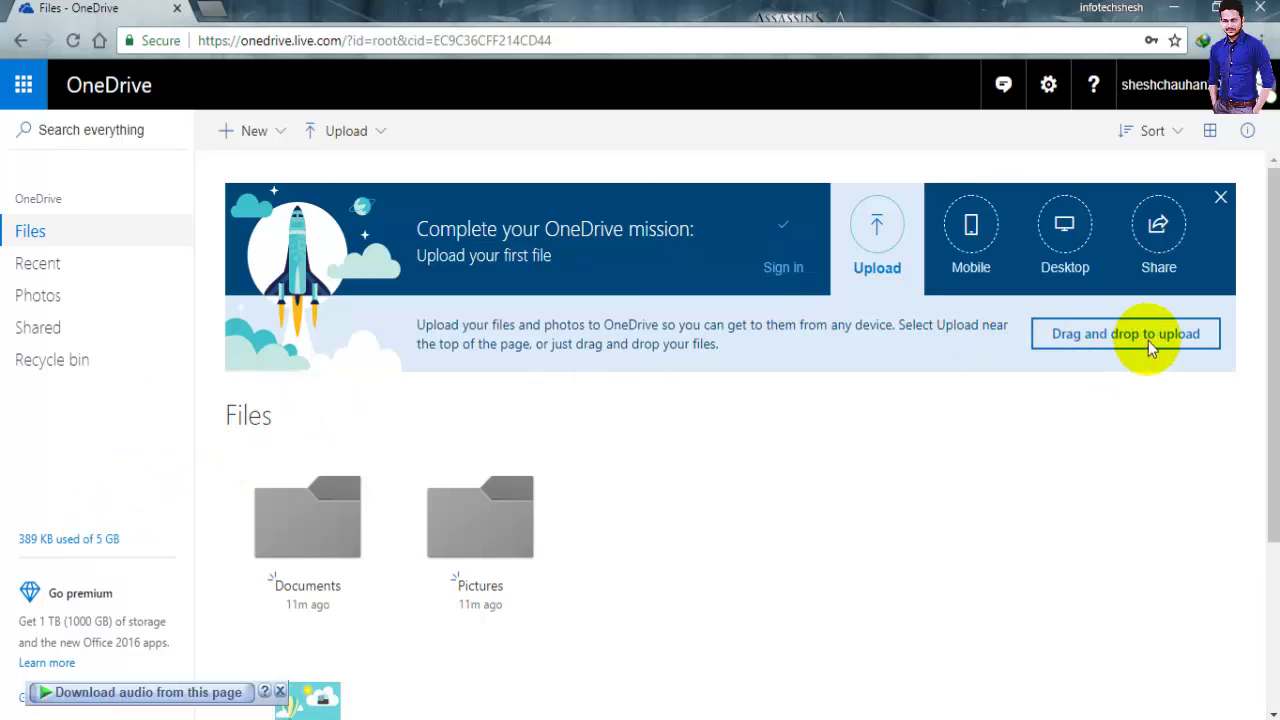
left_click_drag(640, 10, 749, 26)
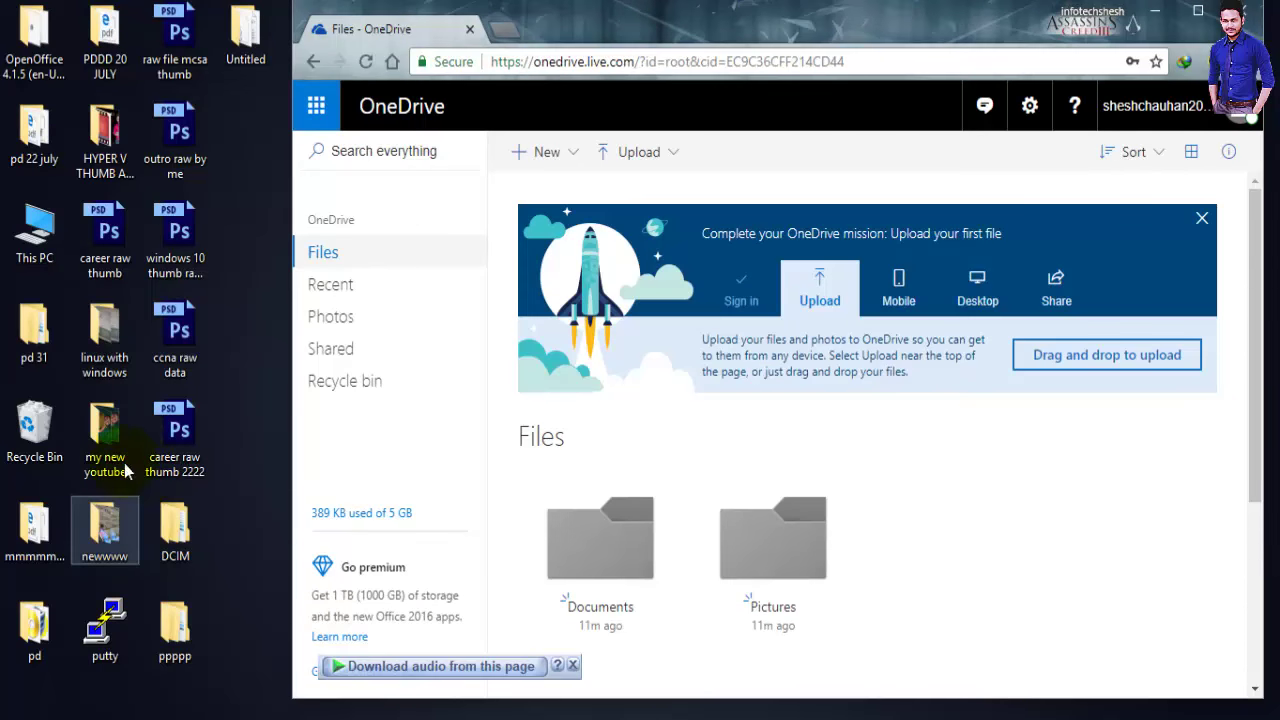
left_click(987, 208)
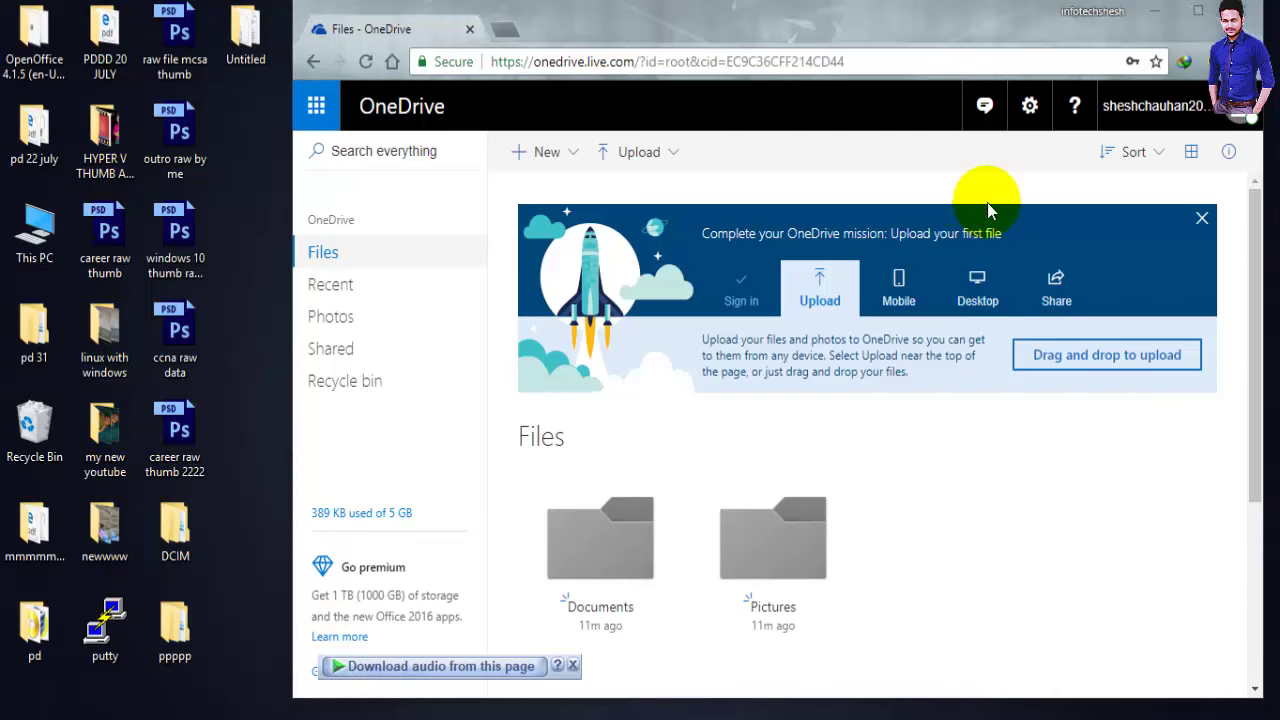
Copy the DGGD8973 photo from the HYPER V THUMB AND VIDEO folder and close the folder window
key("alt+Tab")
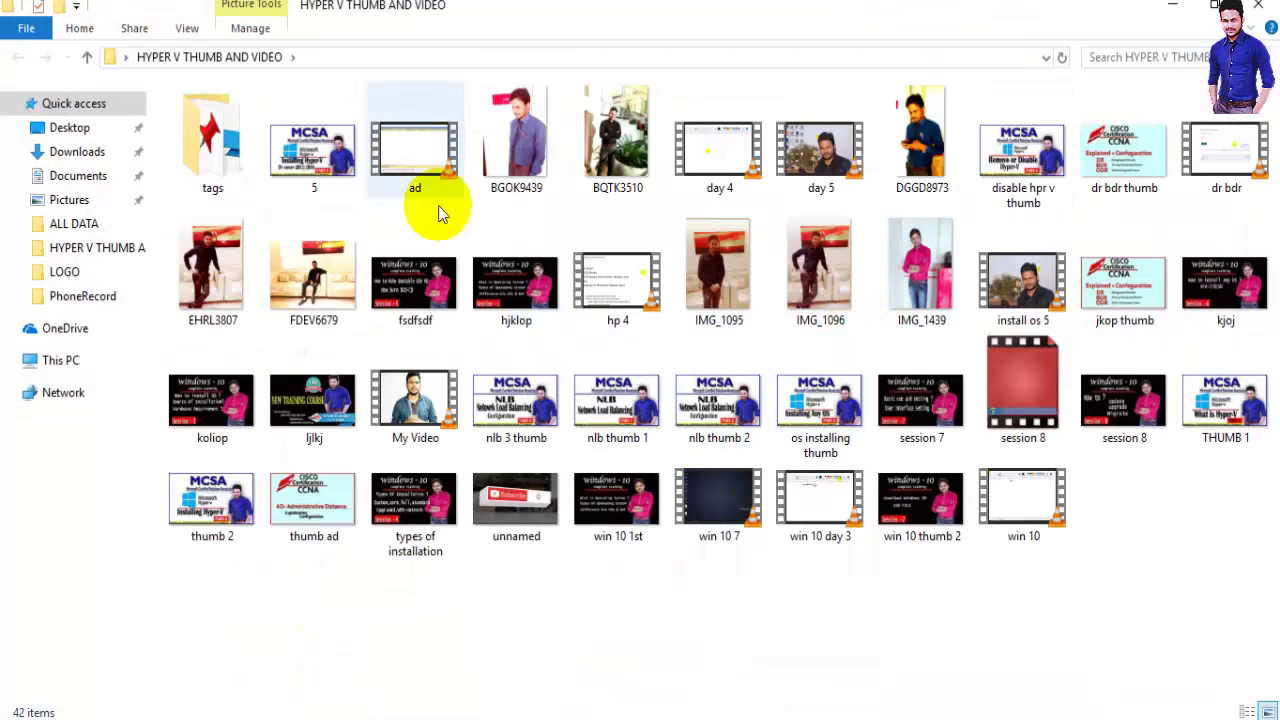
left_click(515, 143)
left_click(920, 135)
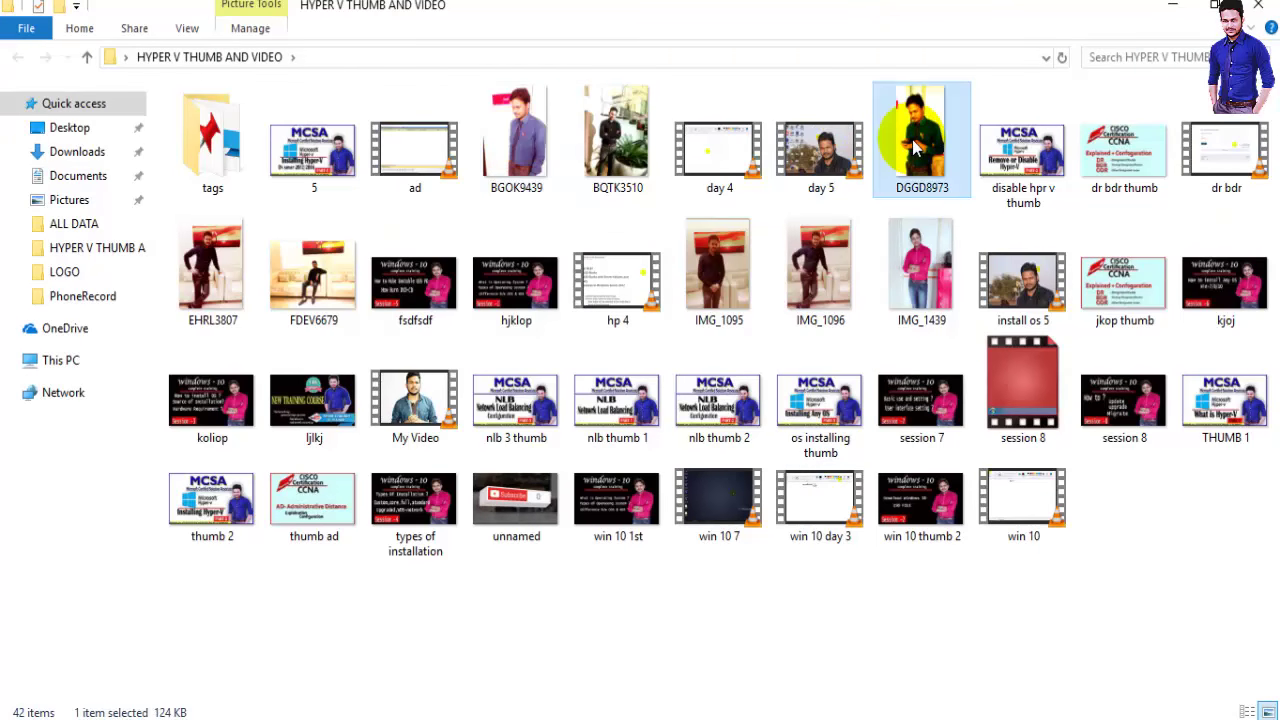
right_click(918, 140)
left_click(958, 606)
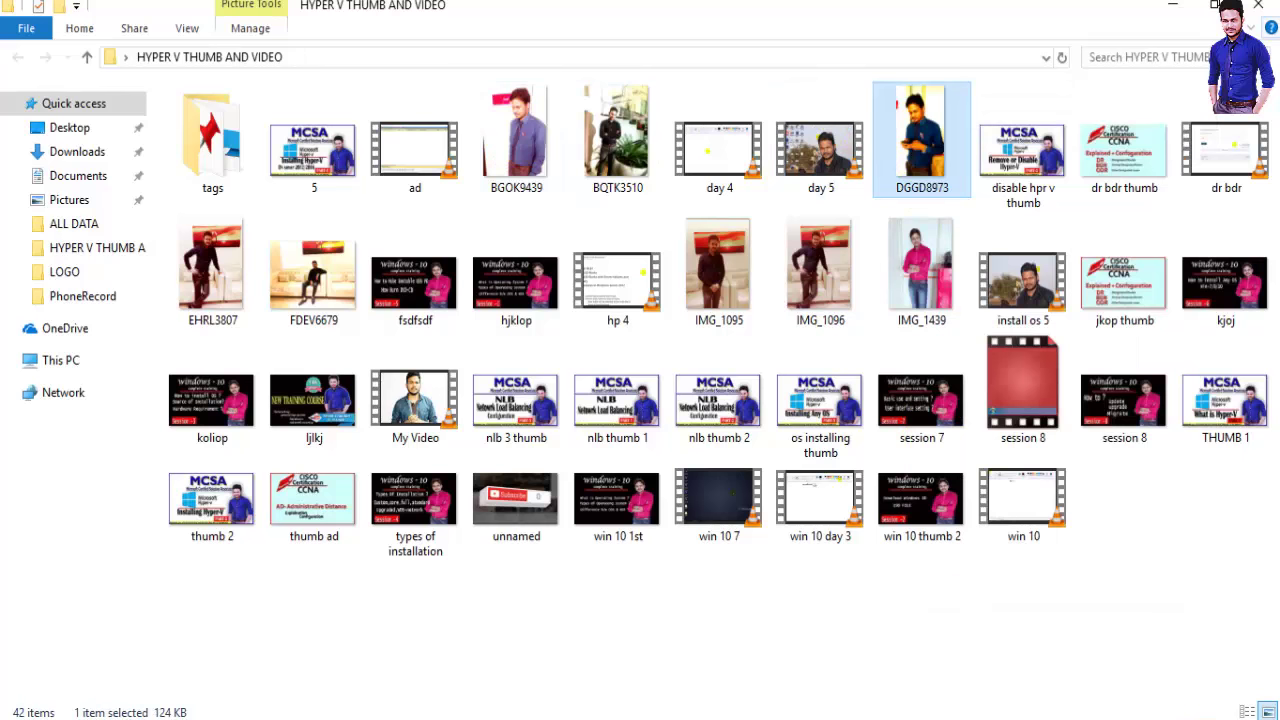
left_click(1165, 8)
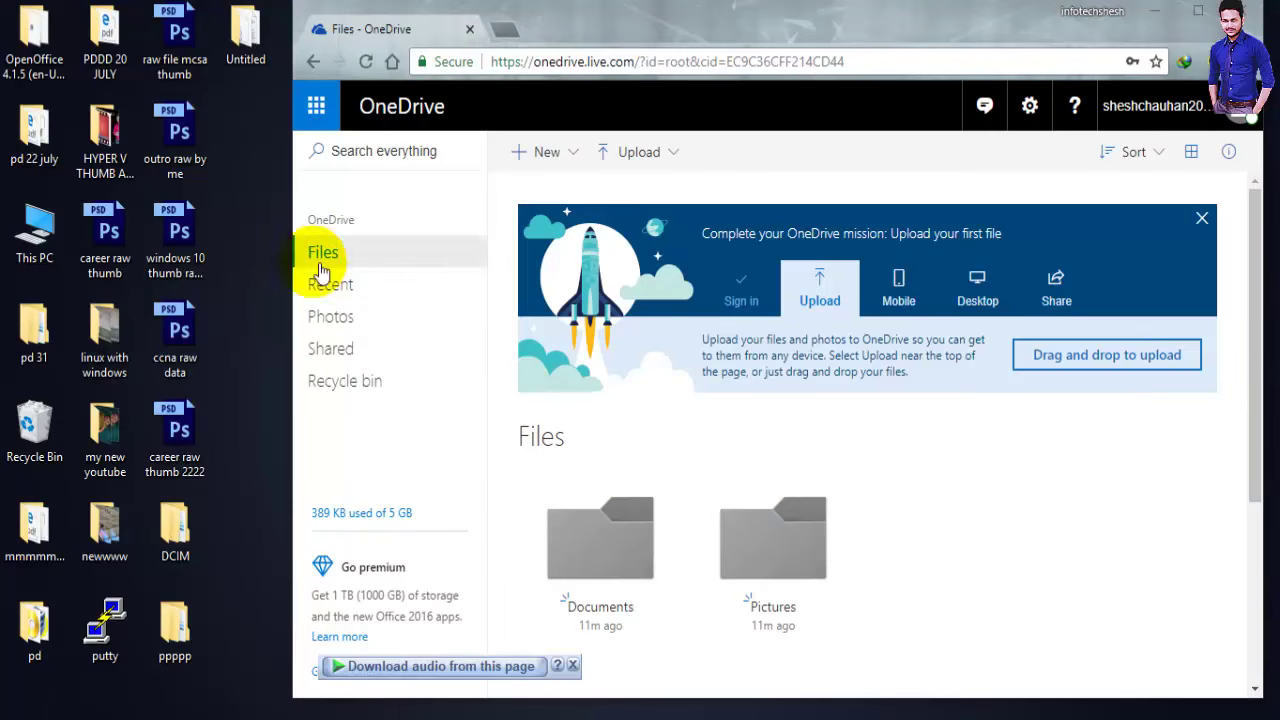
Paste the DGGD8973 photo onto the desktop and drag it toward the OneDrive page
right_click(243, 266)
left_click(257, 257)
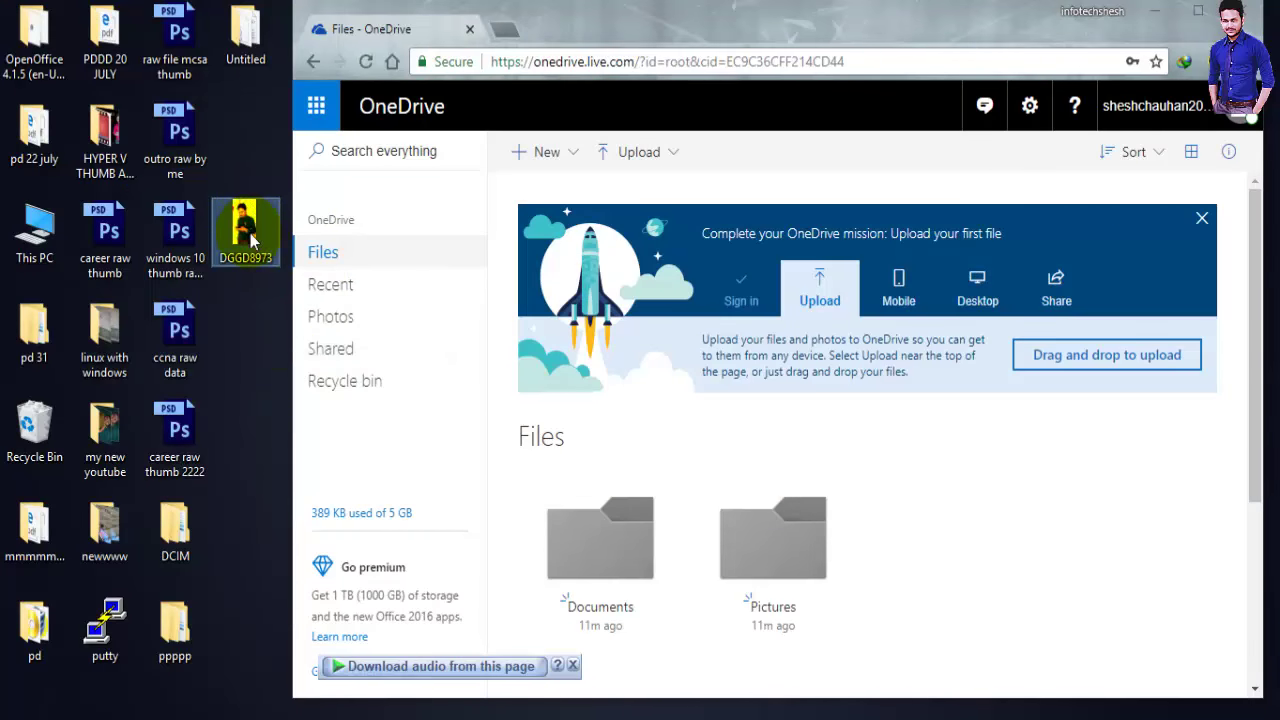
left_click_drag(251, 243, 980, 508)
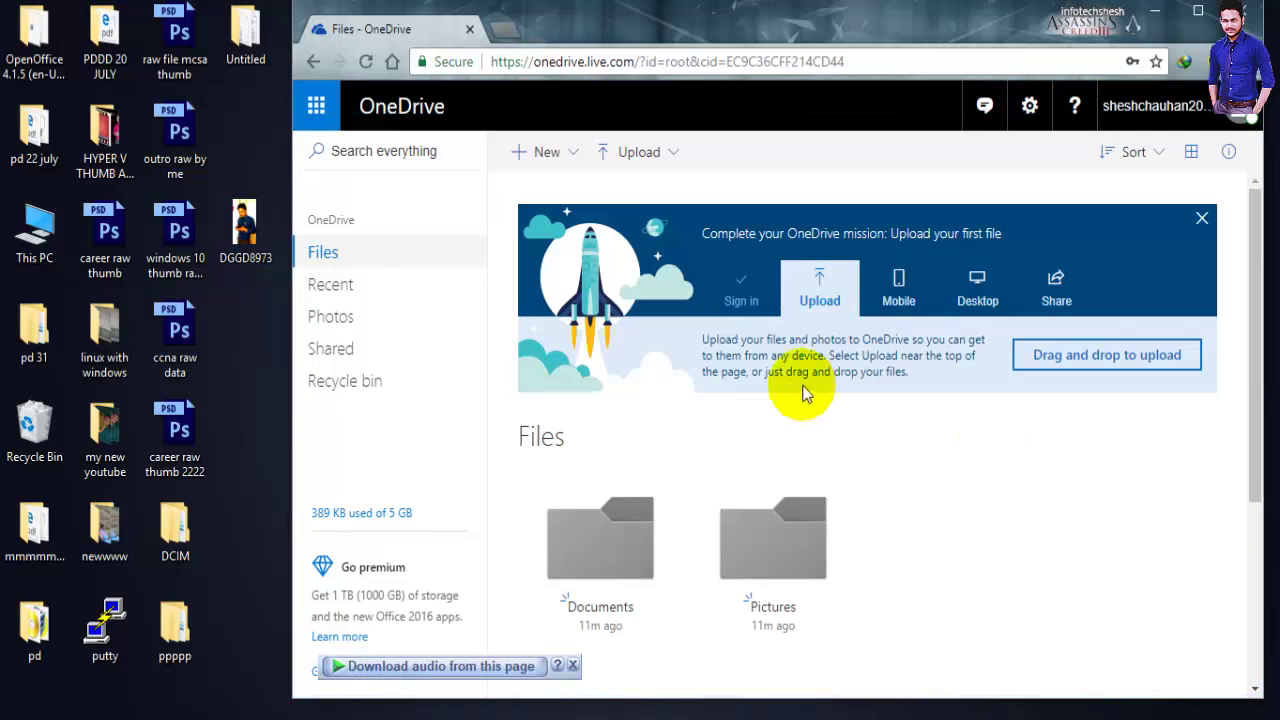
scroll(740, 388, "down", 2)
scroll(748, 380, "up", 2)
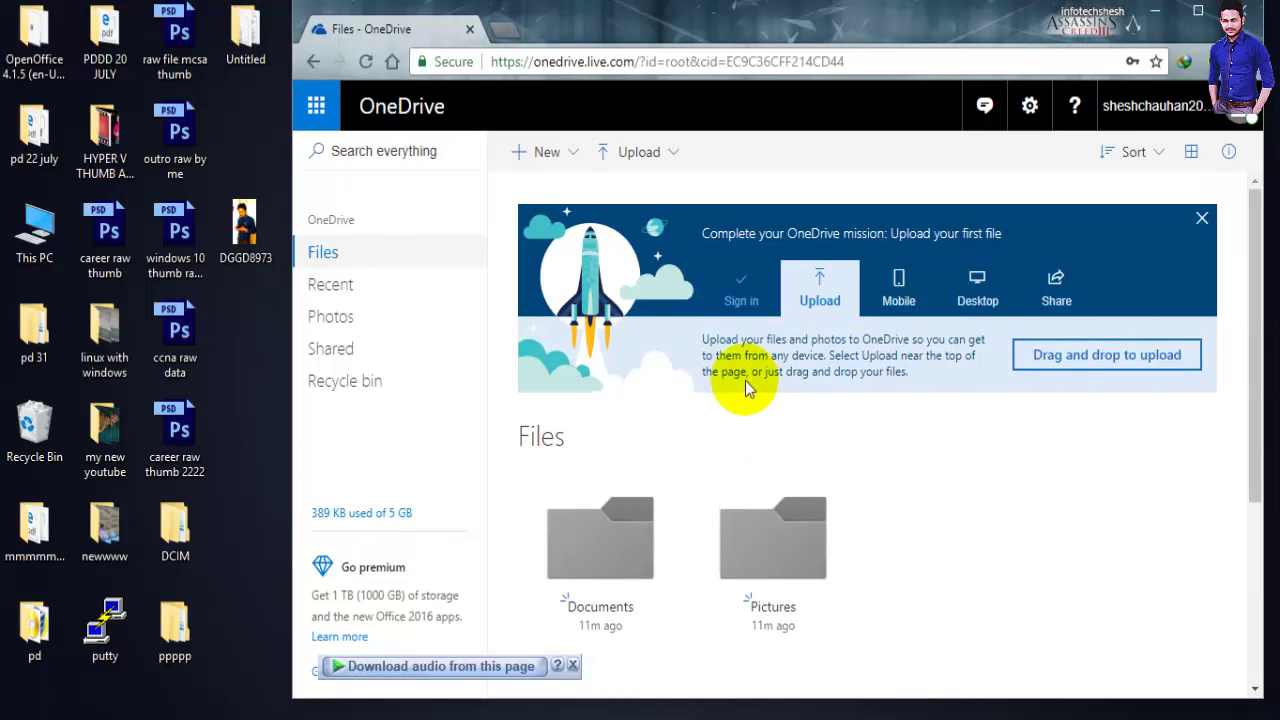
Close the audio download bar, drop DGGD8973 into OneDrive Files, and maximize Chrome
left_click(572, 665)
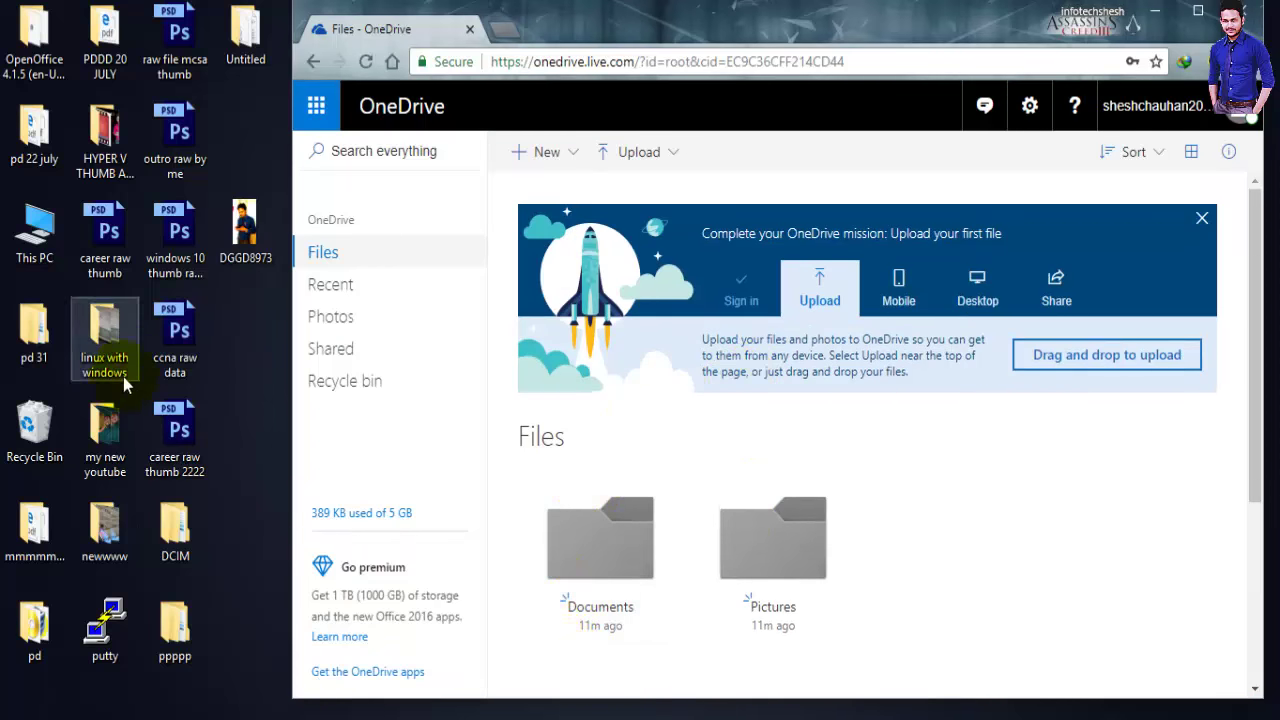
left_click_drag(245, 230, 820, 334)
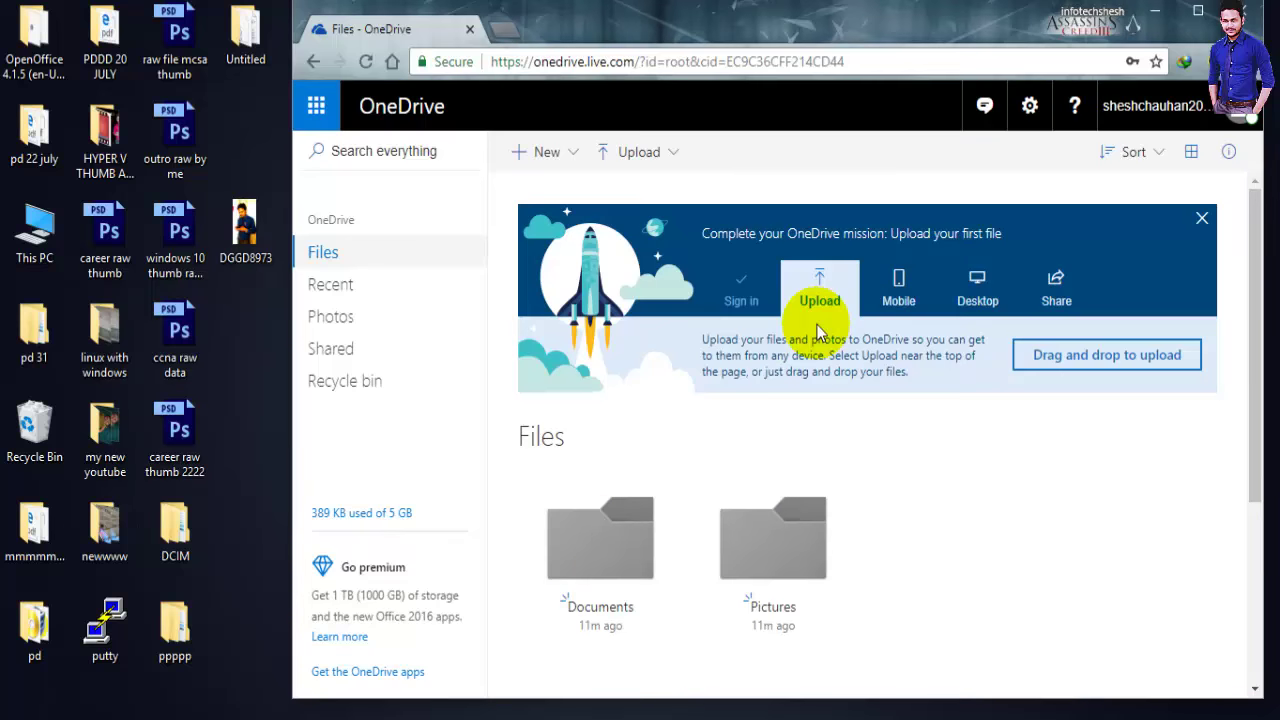
left_click(1199, 13)
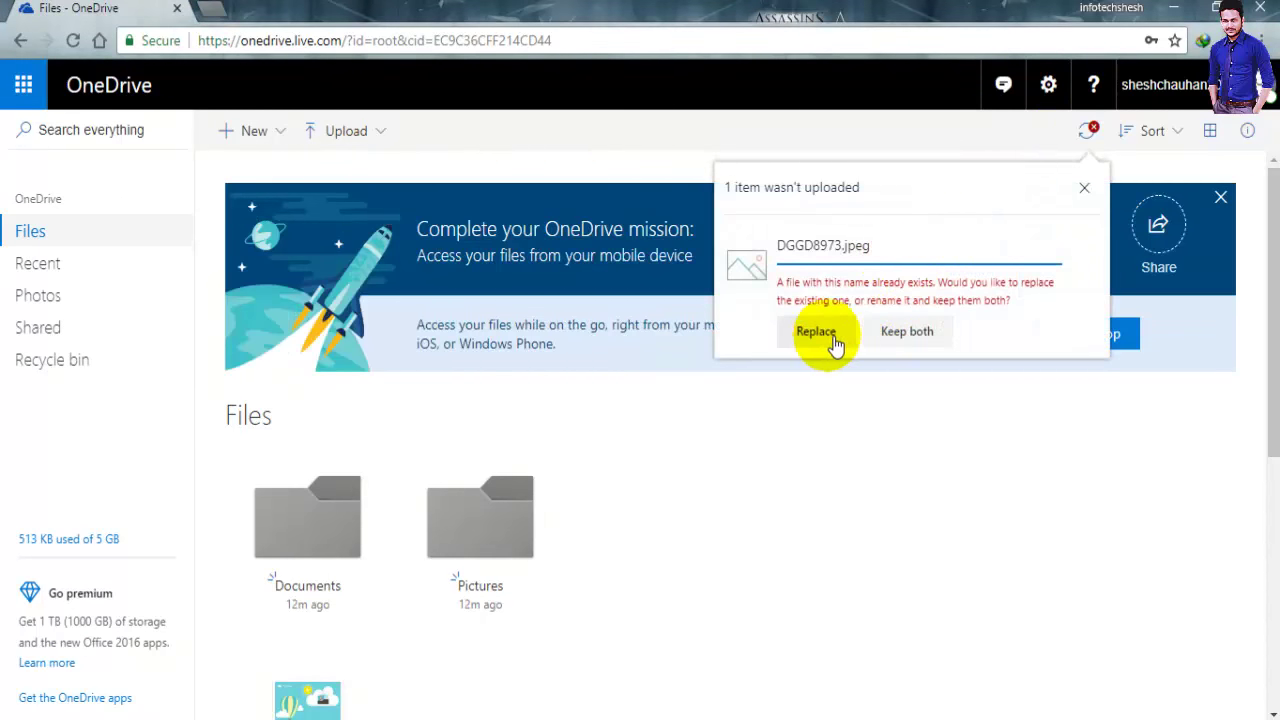
Replace the earlier DGGD8973.jpeg with the new upload and switch to the Photos view
left_click(820, 334)
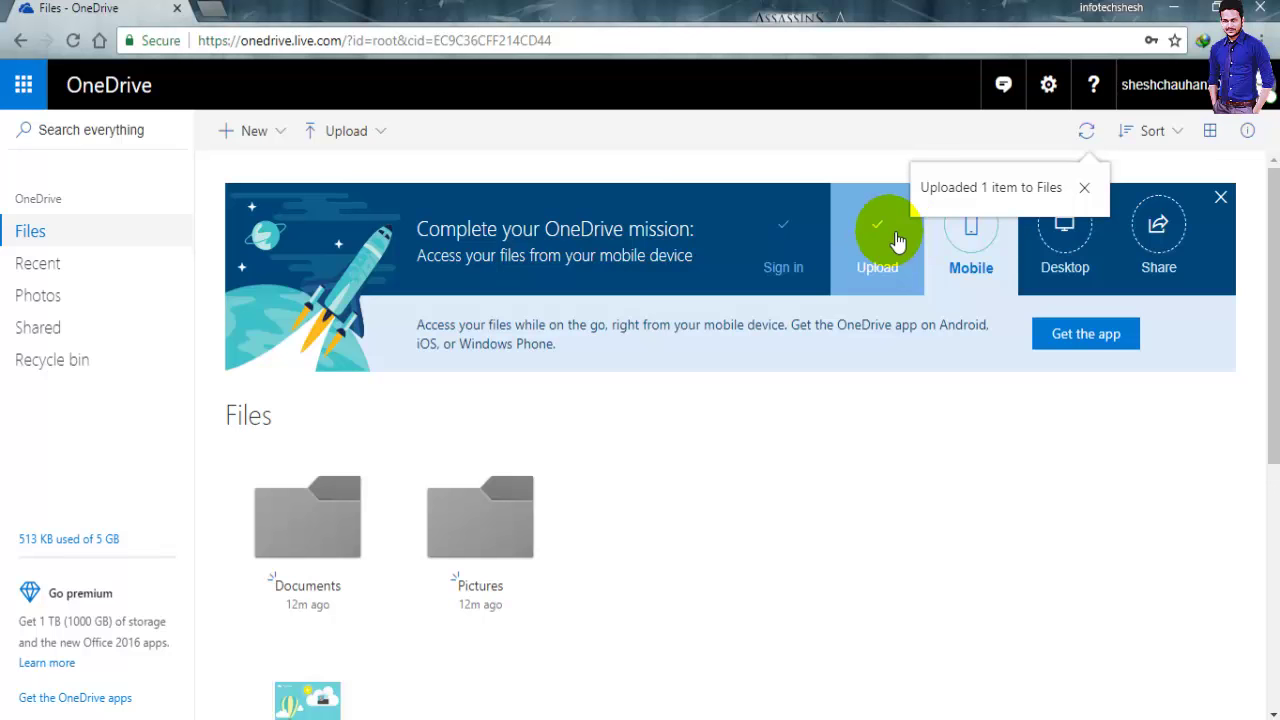
left_click(45, 295)
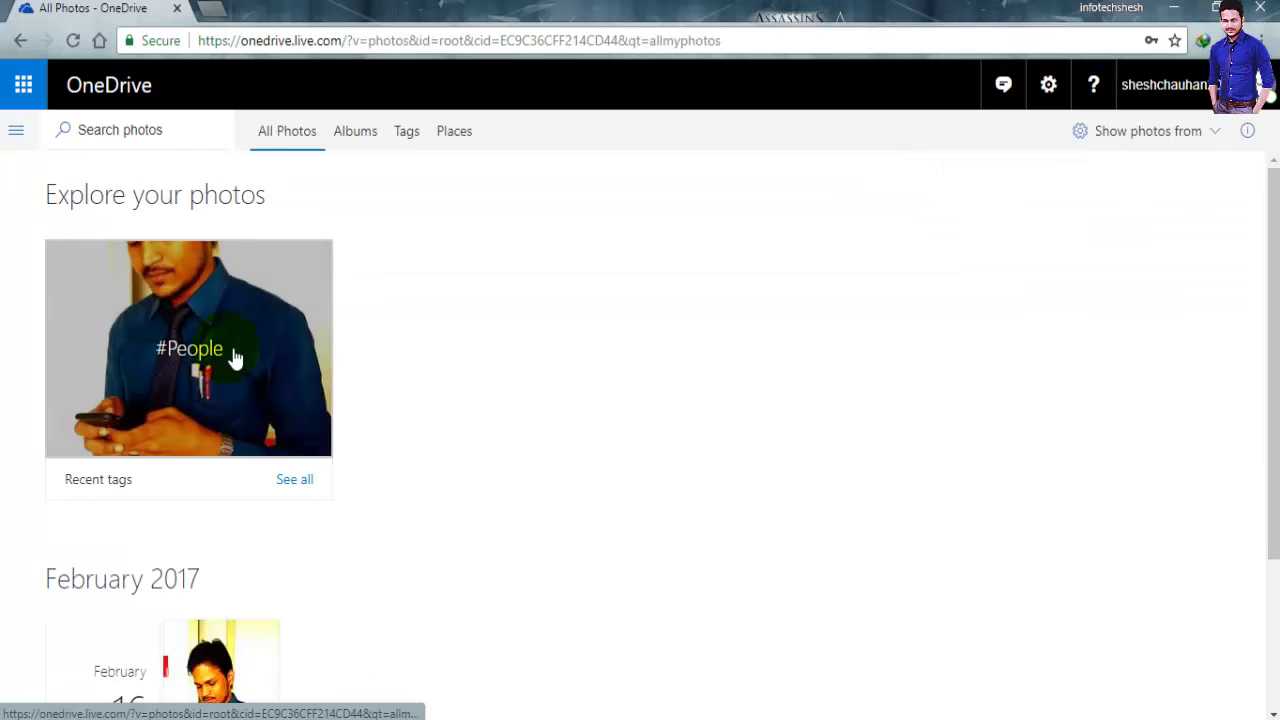
Return from All Photos to the Files view with its Documents and Pictures folders, dismissing the apps grid
scroll(397, 405, "down", 2)
scroll(363, 418, "up", 3)
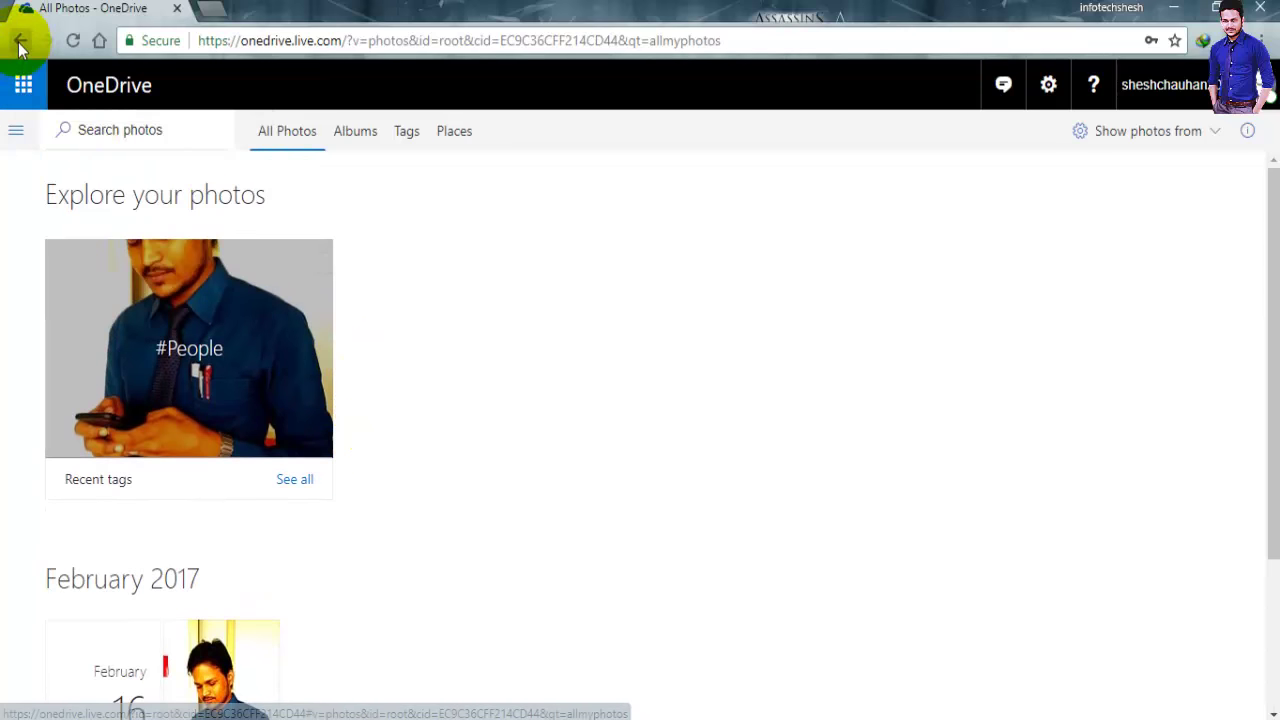
left_click(23, 85)
left_click(645, 262)
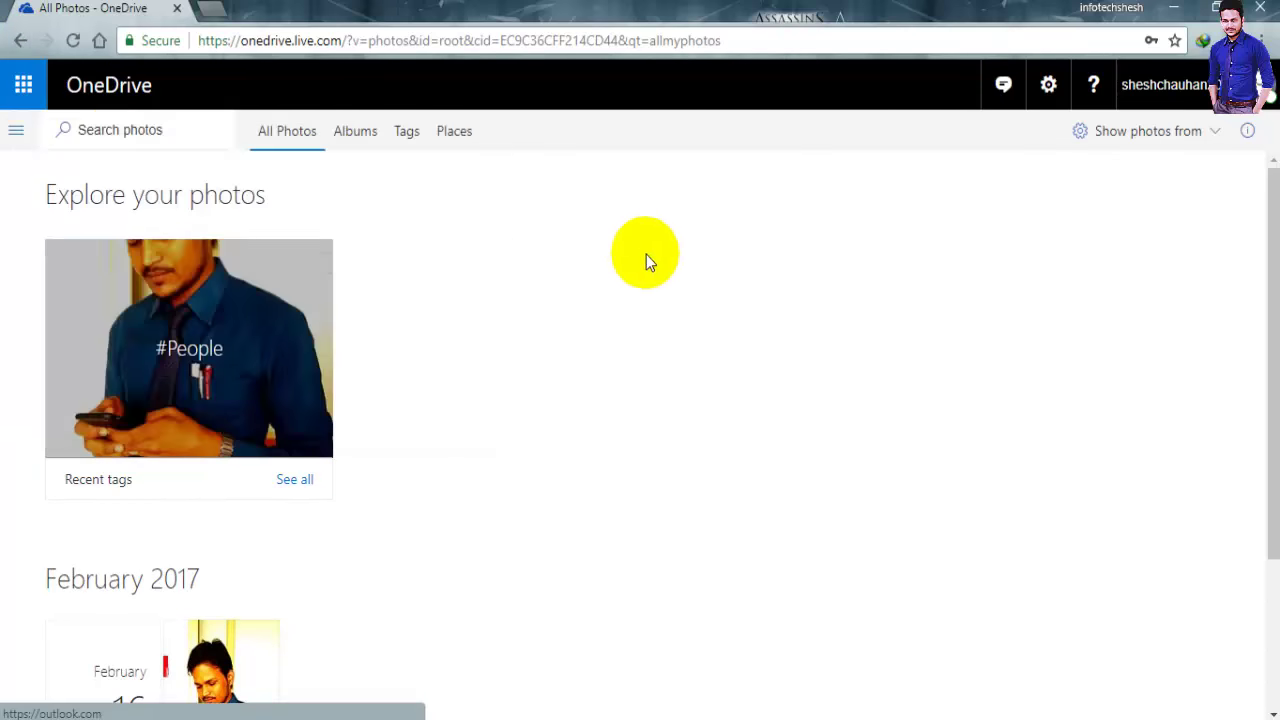
left_click(23, 85)
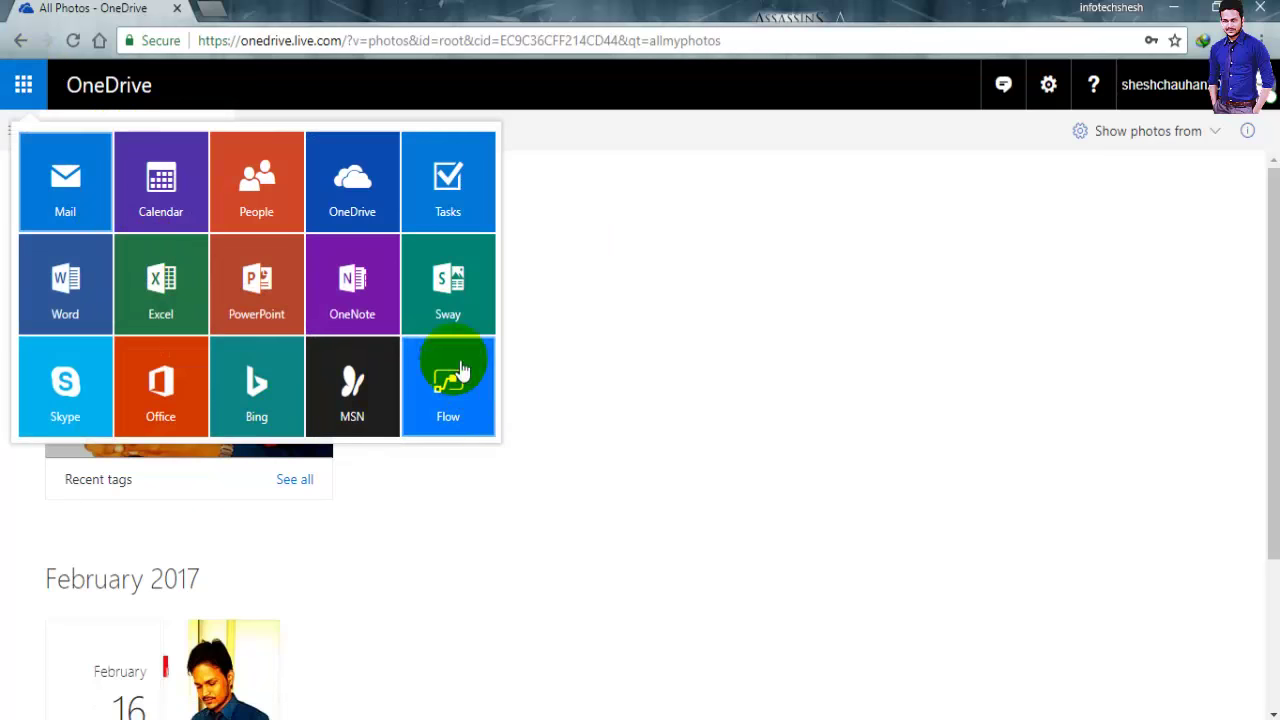
left_click(21, 40)
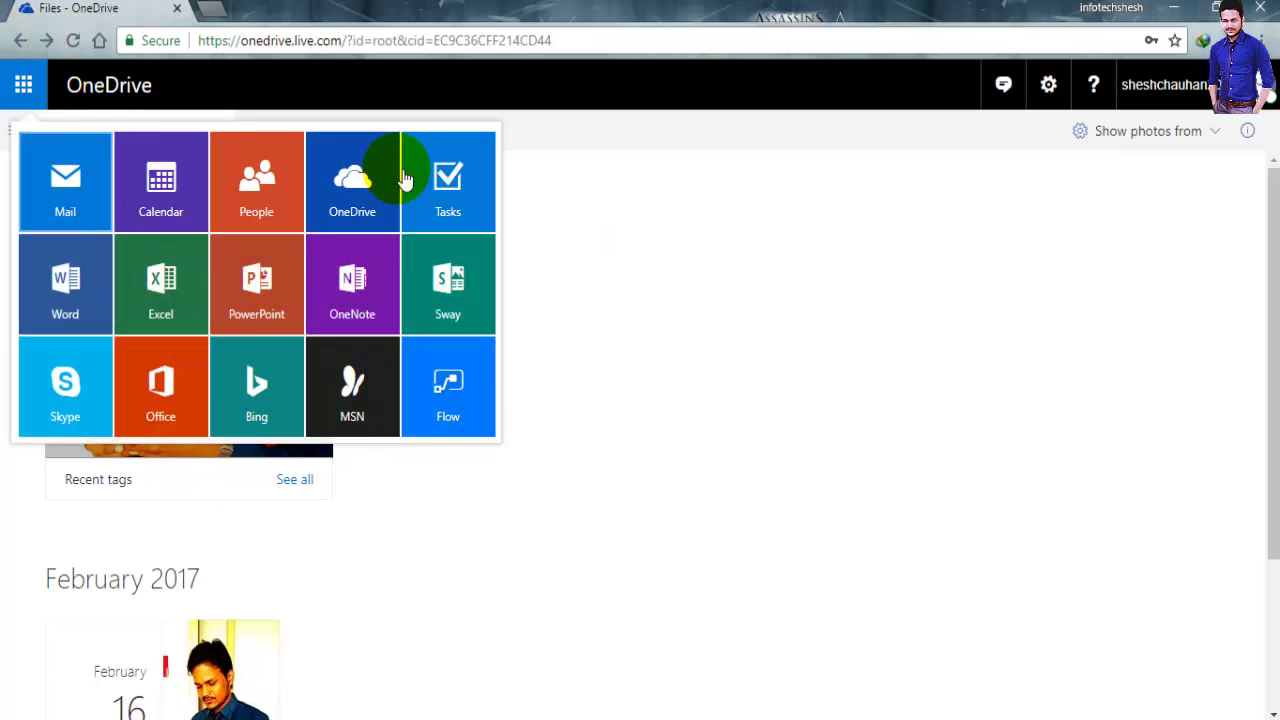
left_click(680, 443)
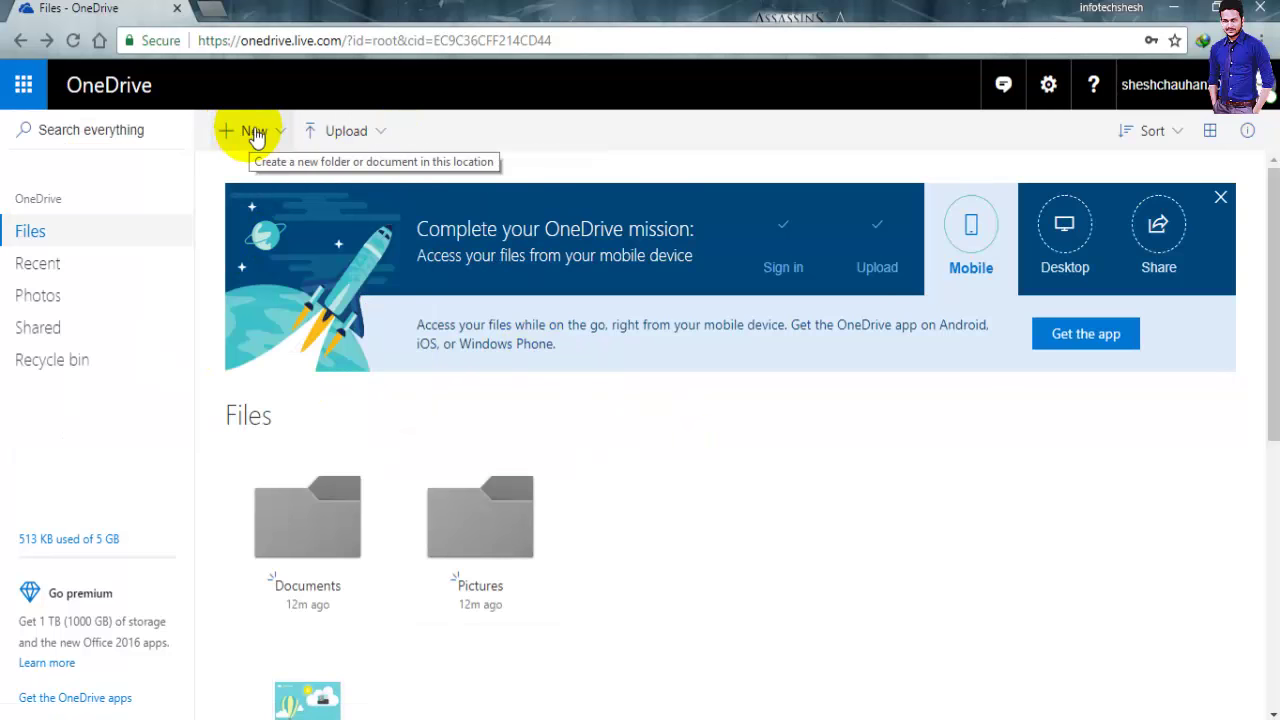
Check the Upload choices without uploading, then open DGGD8973 from the Files list in the photo viewer
left_click(350, 133)
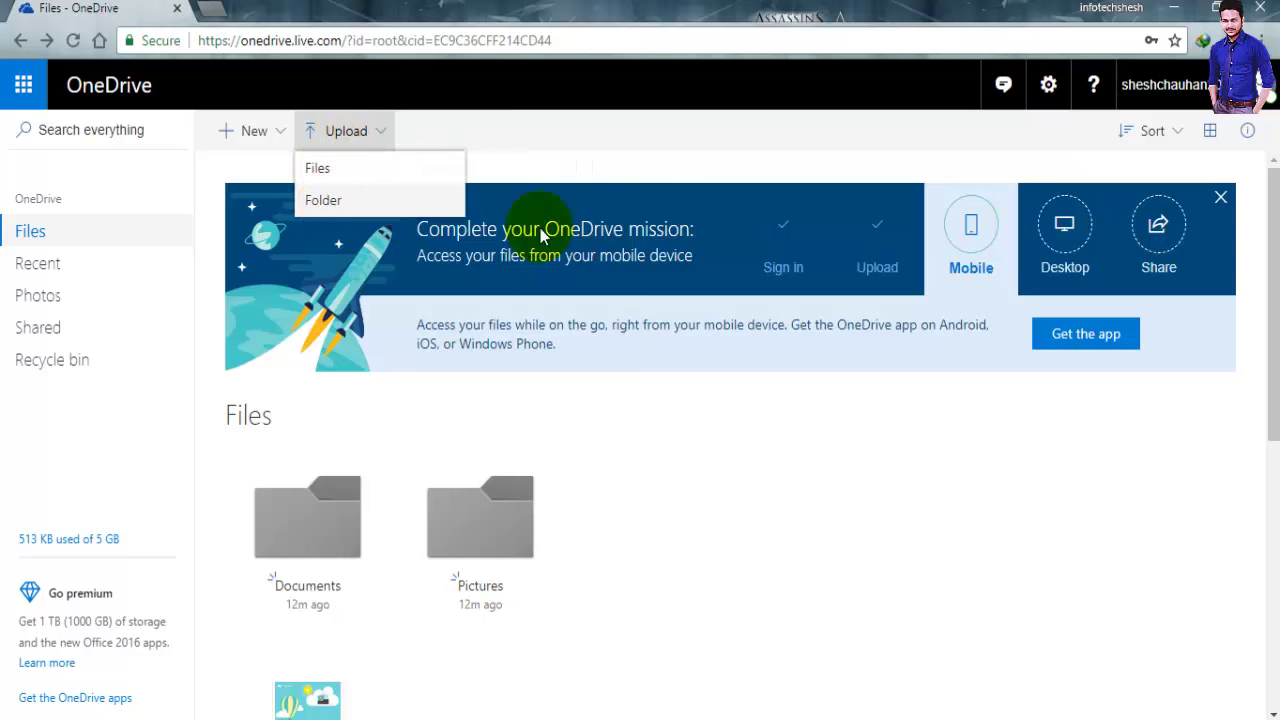
left_click(914, 472)
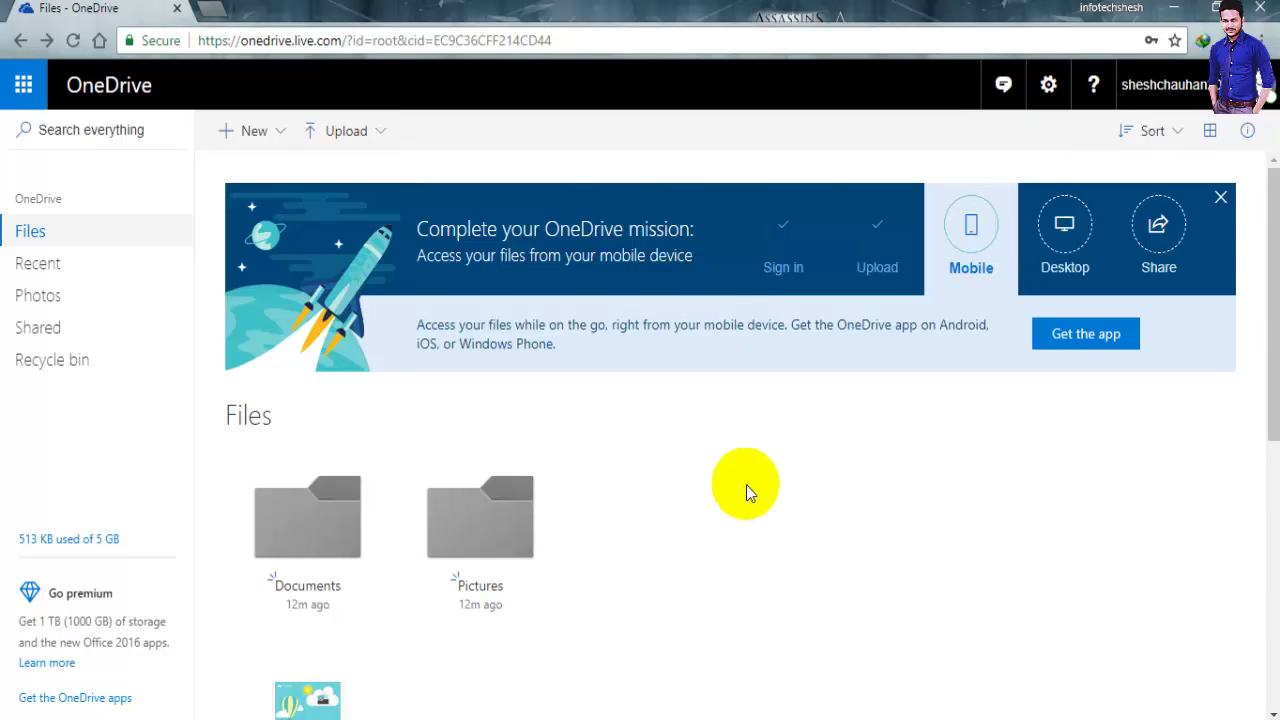
scroll(248, 471, "down", 3)
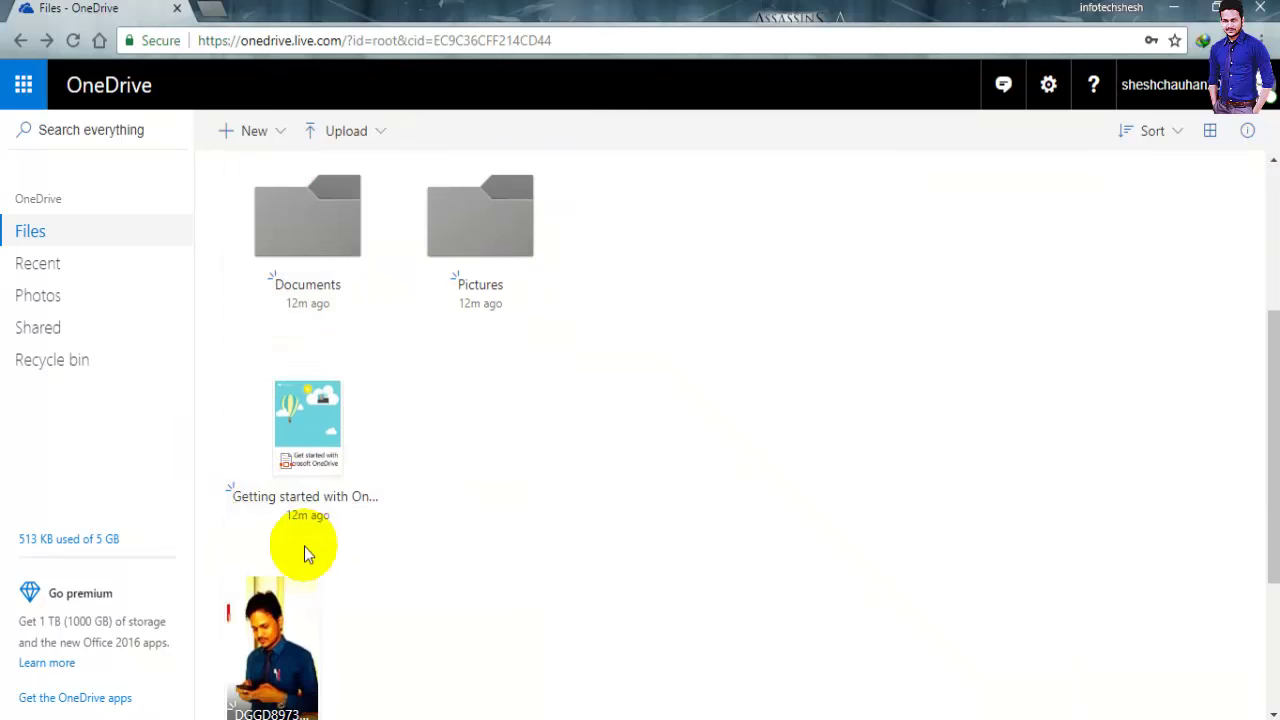
scroll(304, 546, "down", 3)
scroll(545, 320, "up", 4)
scroll(1171, 166, "up", 3)
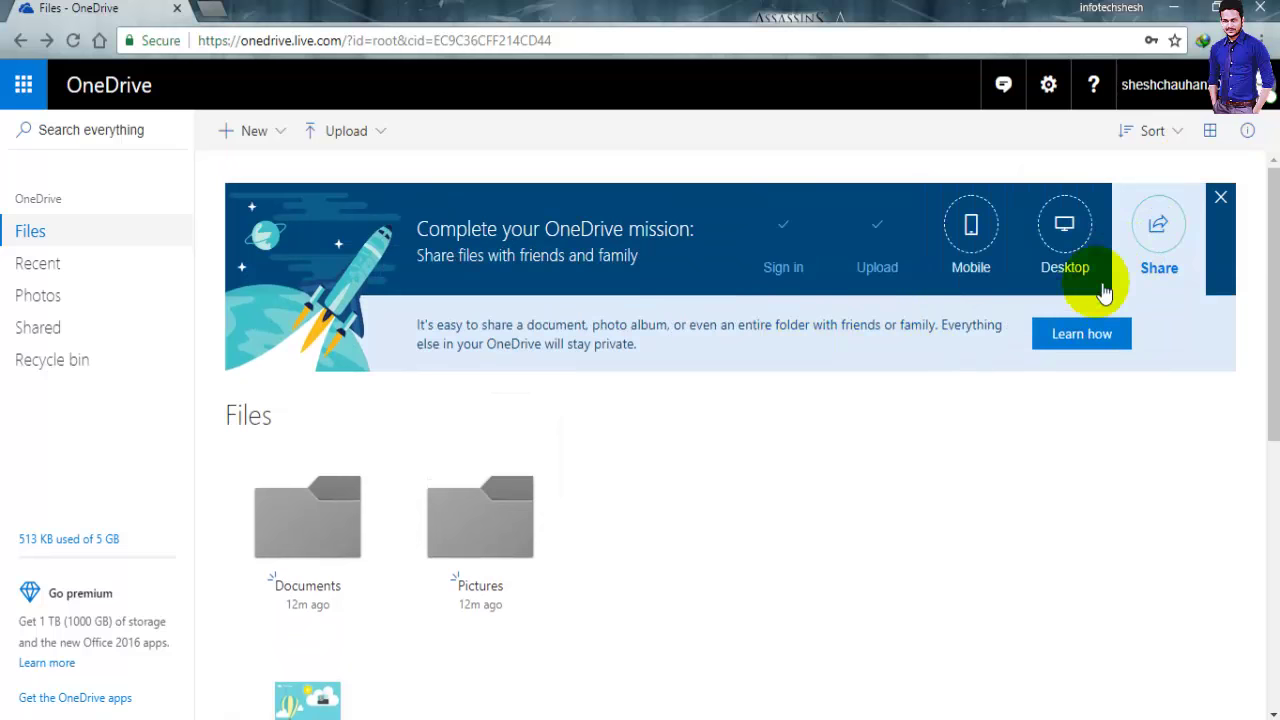
scroll(287, 545, "down", 3)
left_click(300, 592)
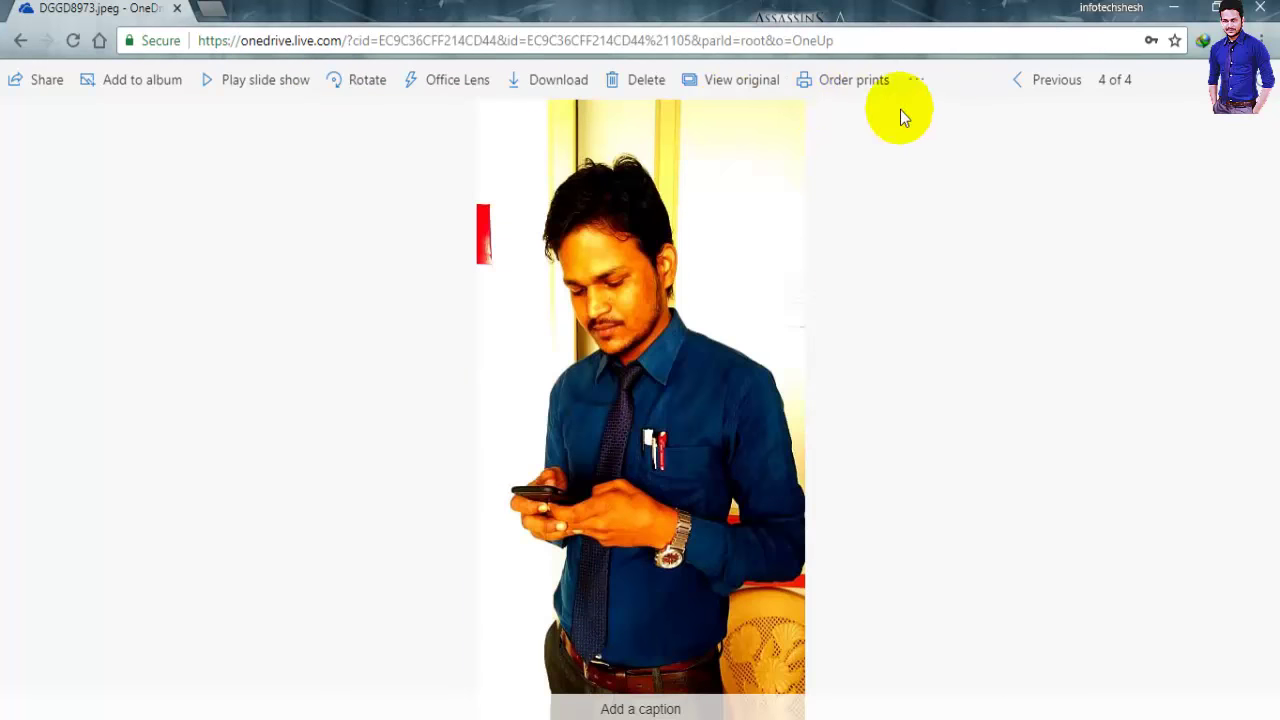
Create a view-only share link for DGGD8973 and copy it to the clipboard
left_click(38, 82)
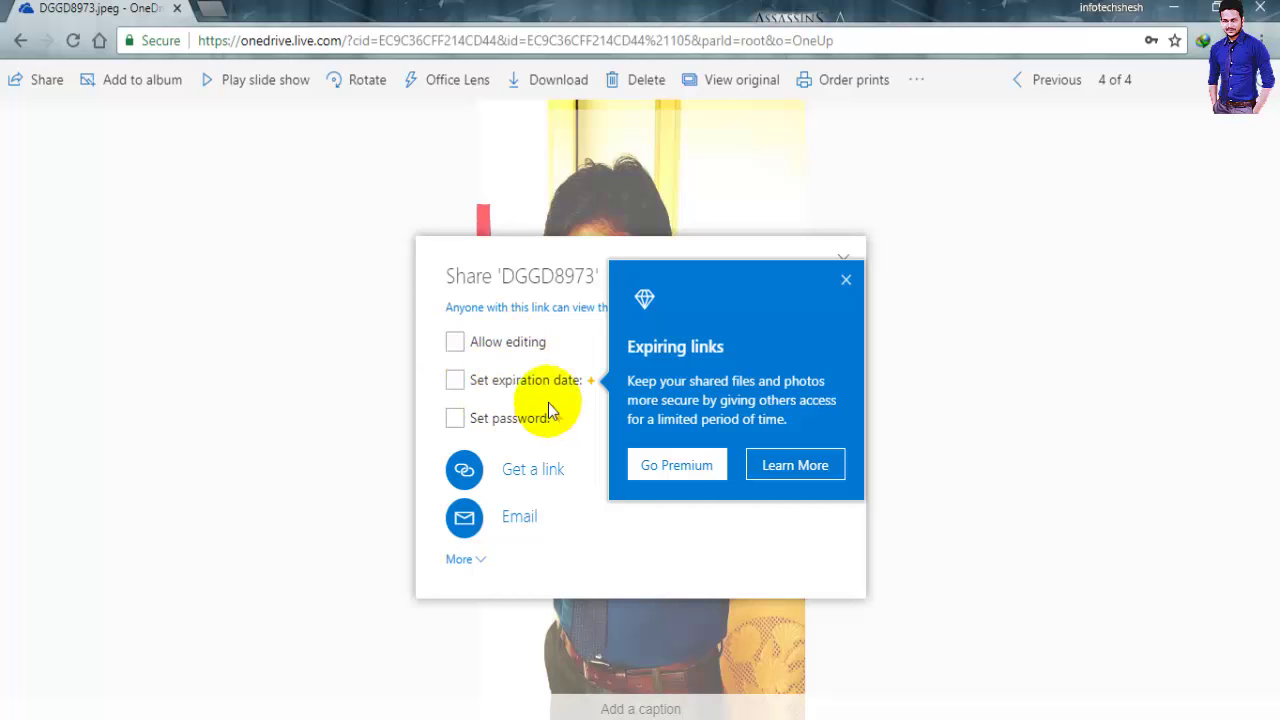
left_click(456, 418)
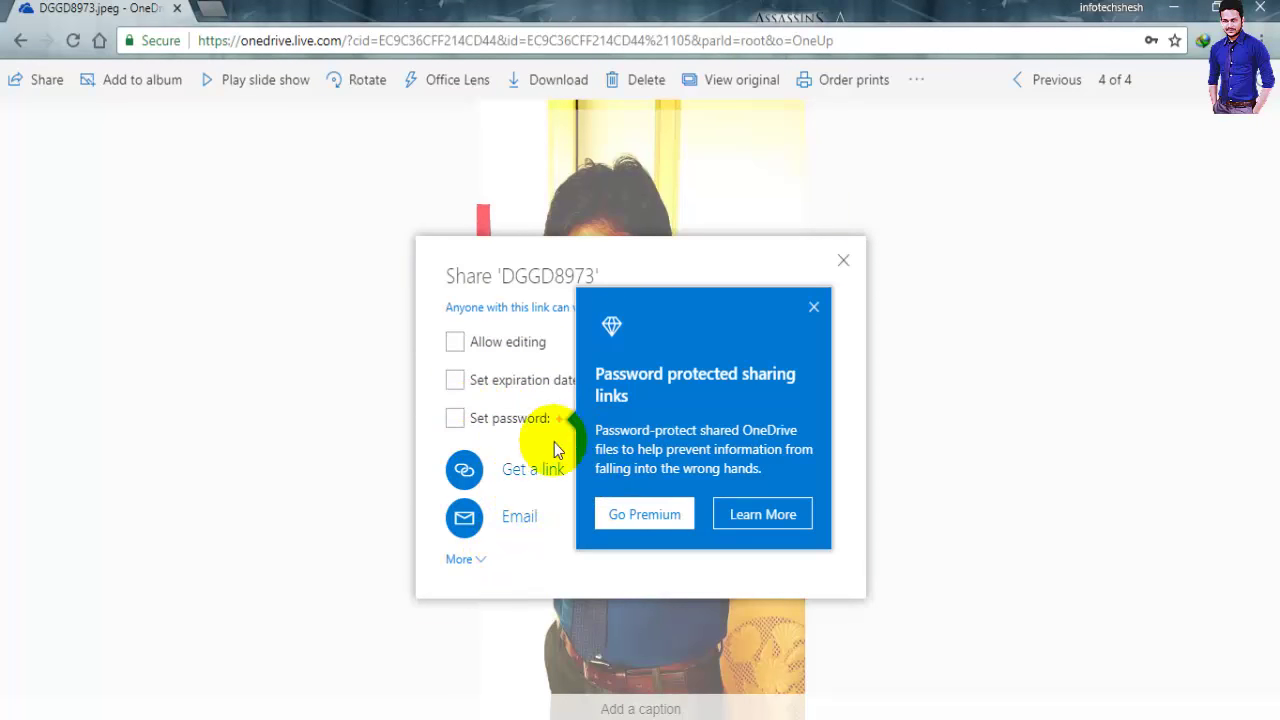
left_click(530, 470)
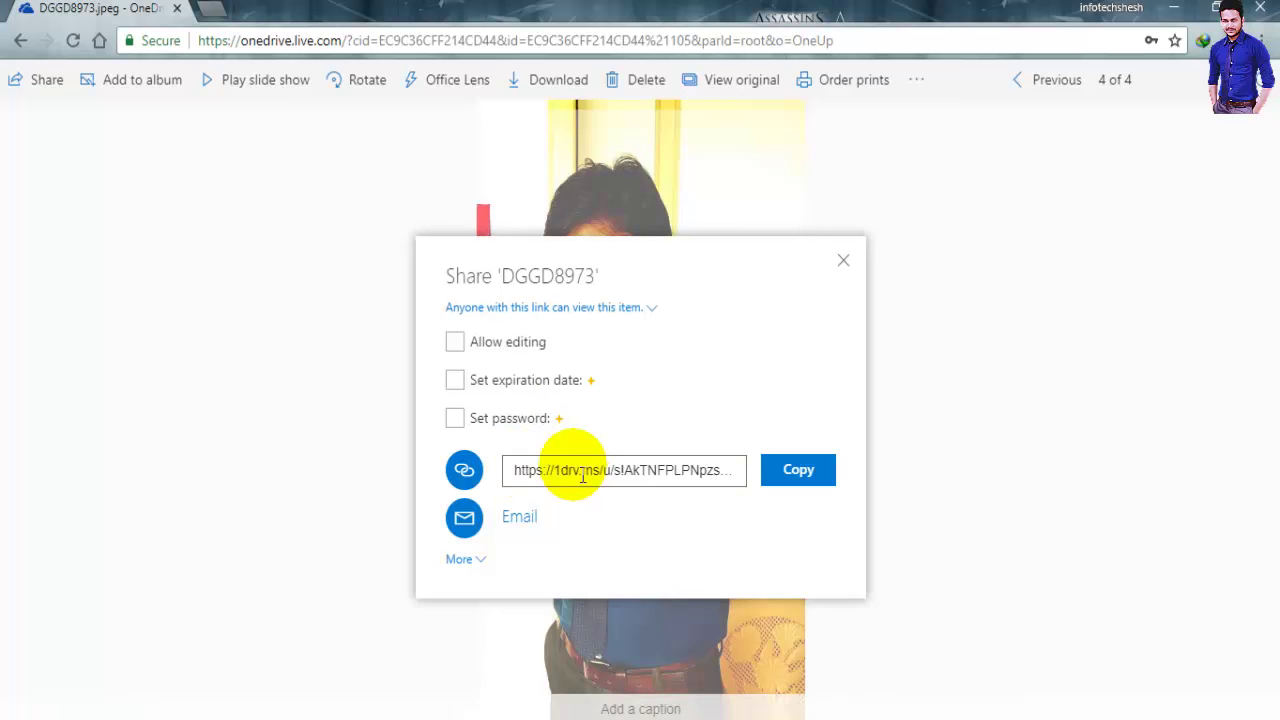
left_click(768, 470)
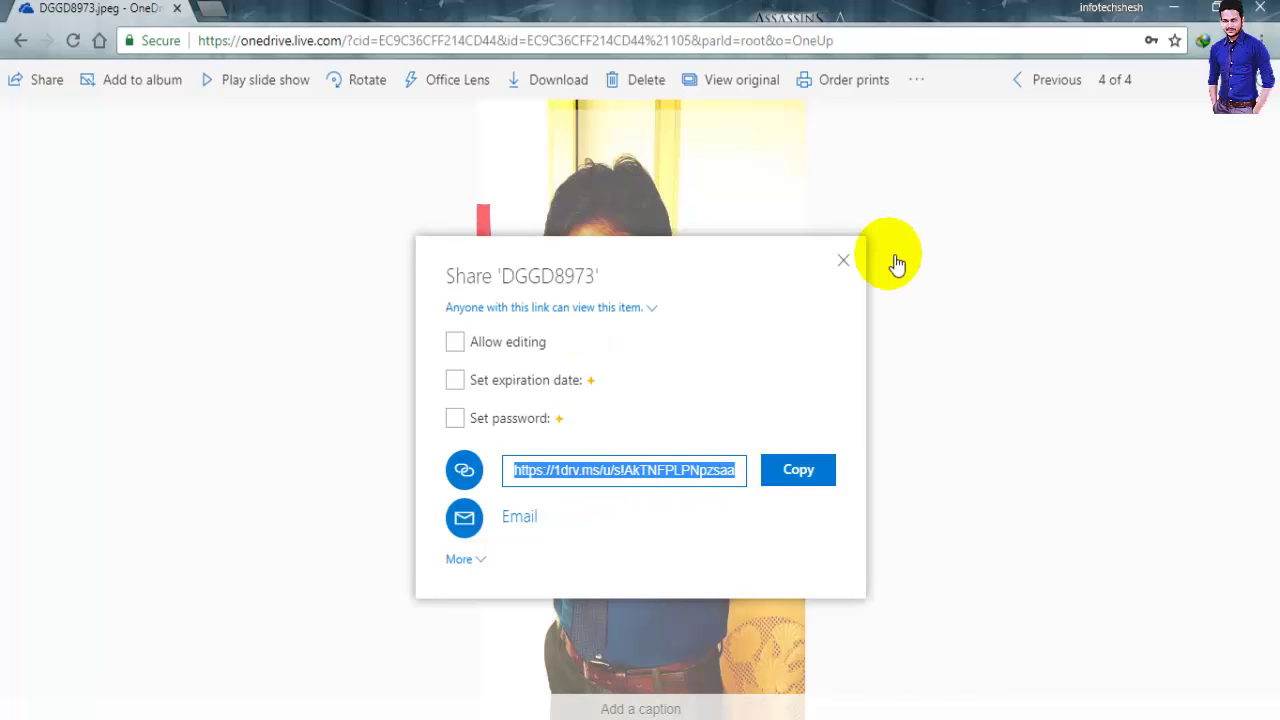
left_click(843, 261)
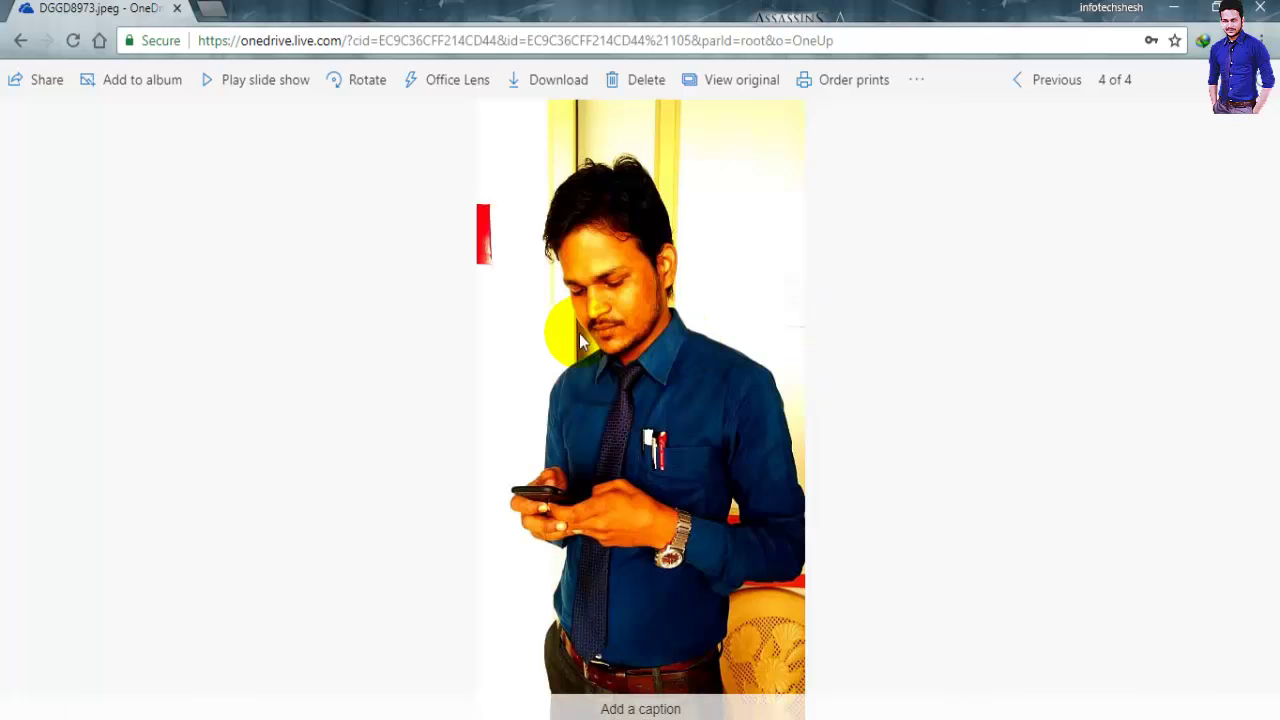
Close the photo viewer to get back to the Files list
scroll(974, 134, "up", 3)
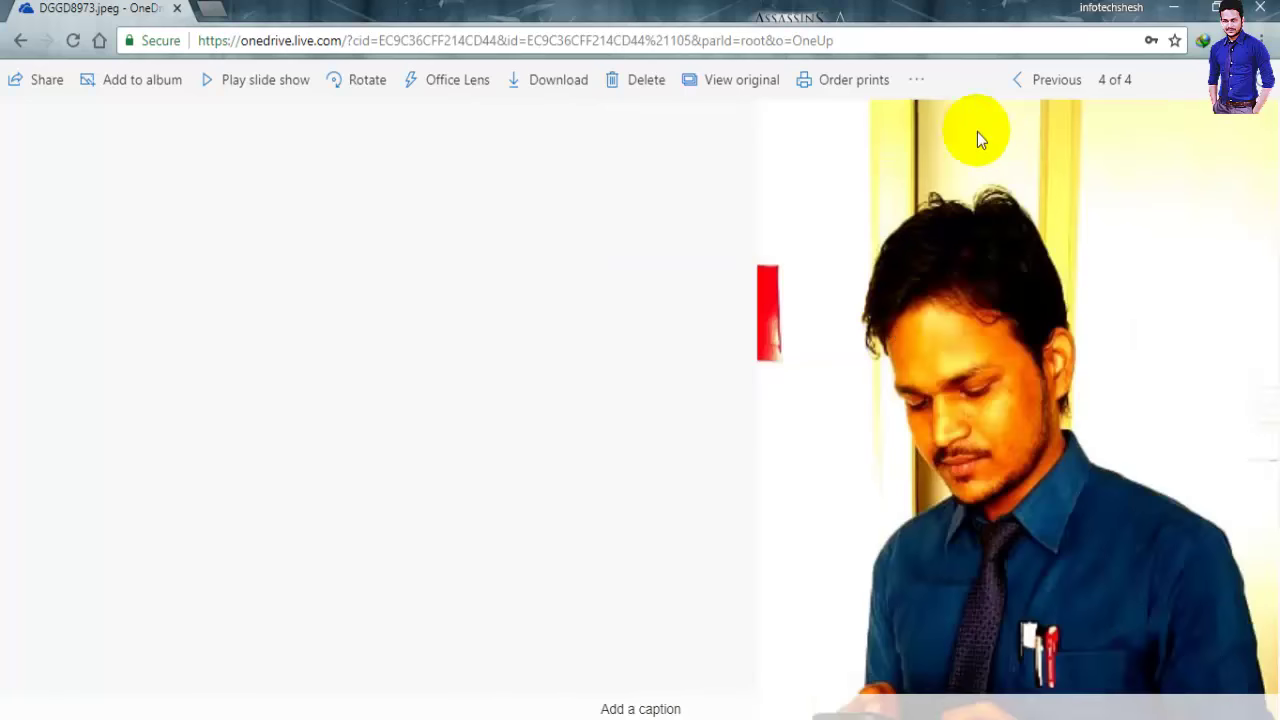
scroll(963, 321, "down", 2)
scroll(963, 321, "down", 1)
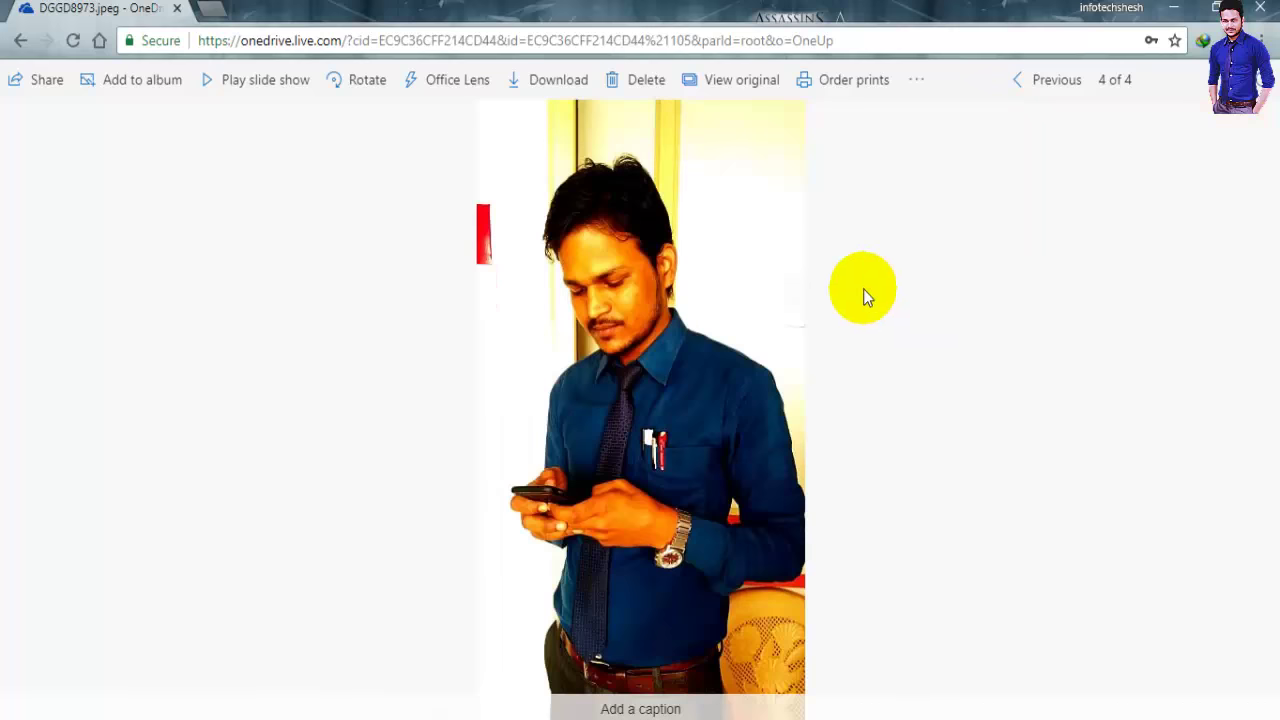
left_click(1230, 82)
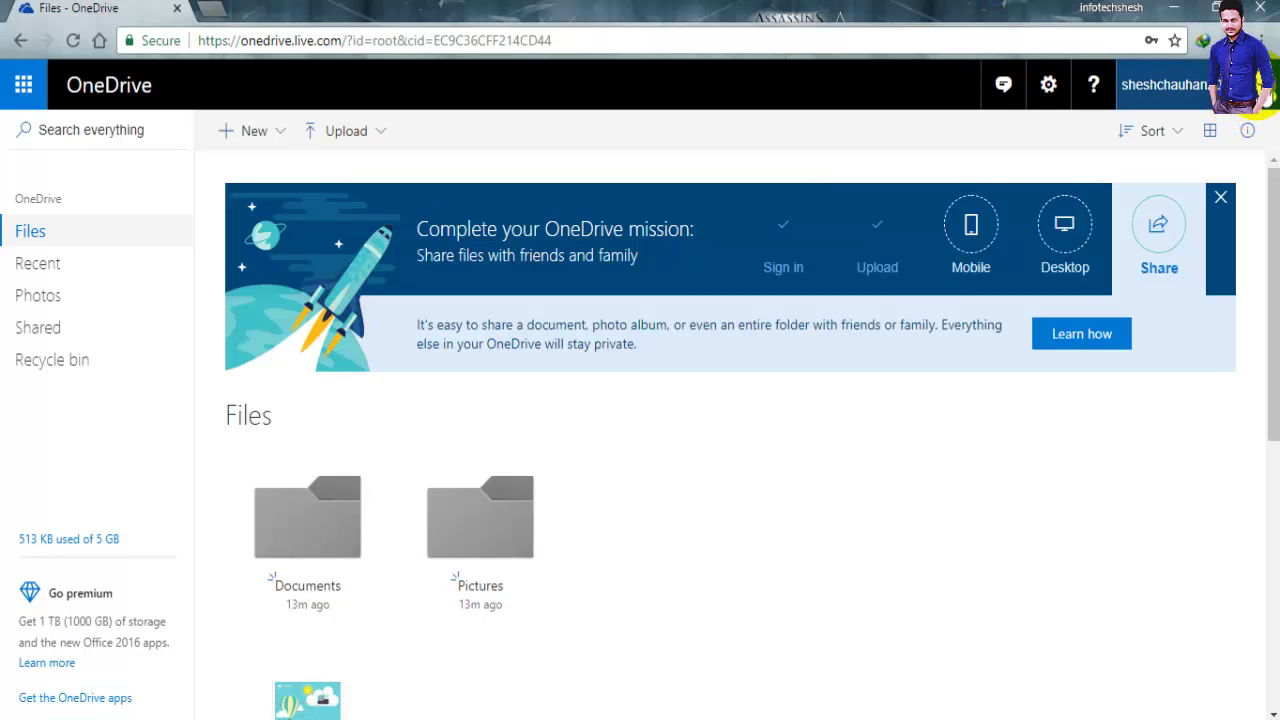
Glance at the account panel and Settings menu, then minimize Chrome to reveal the Set up OneDrive window
left_click(1263, 95)
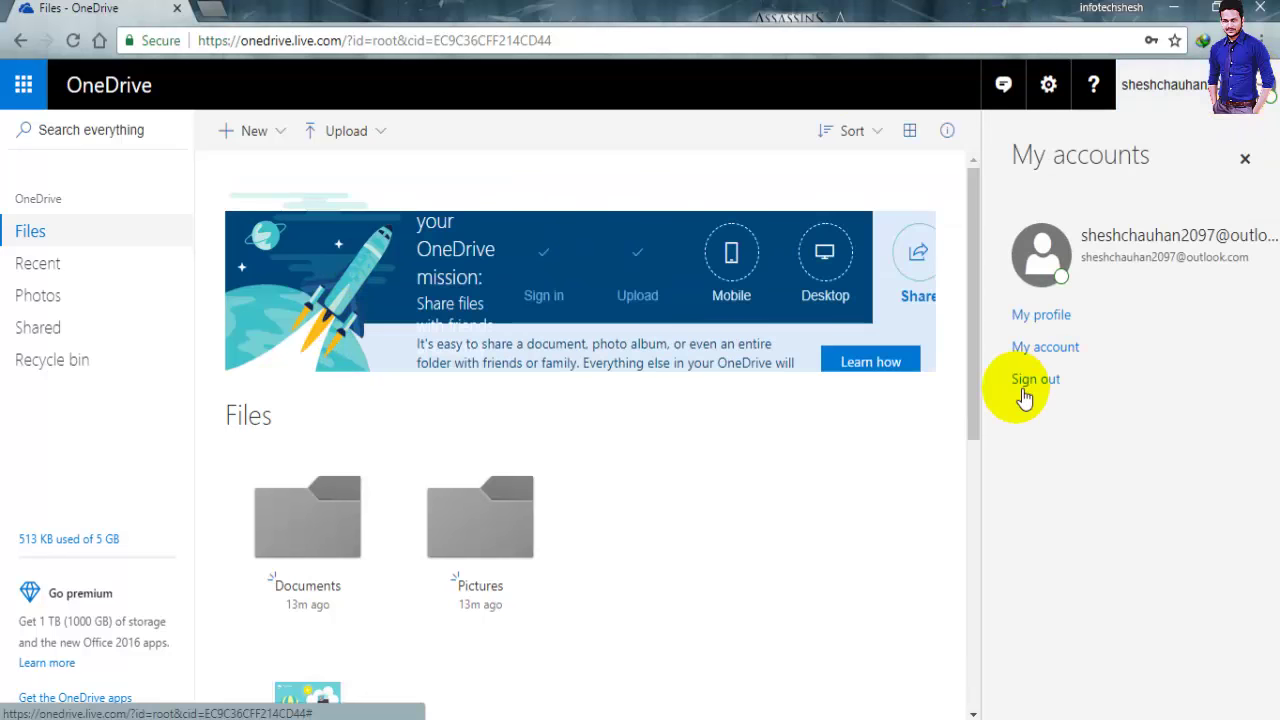
left_click(1052, 88)
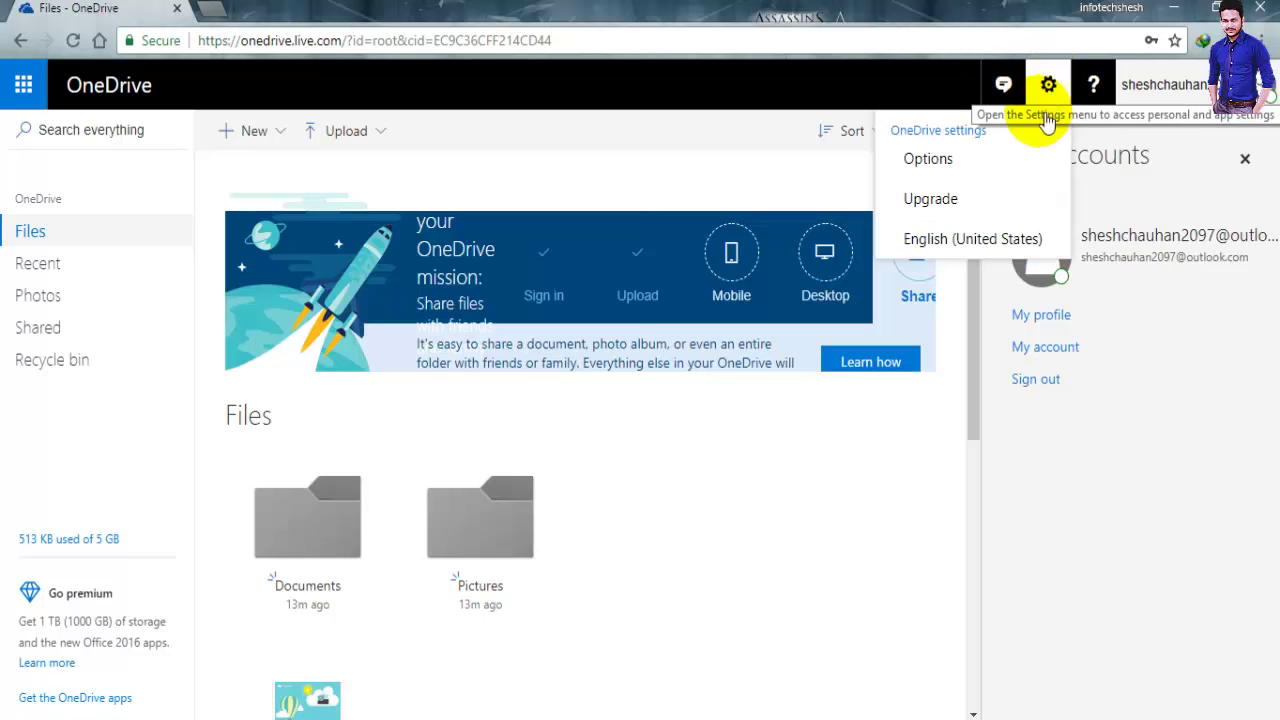
left_click(863, 449)
left_click(1245, 160)
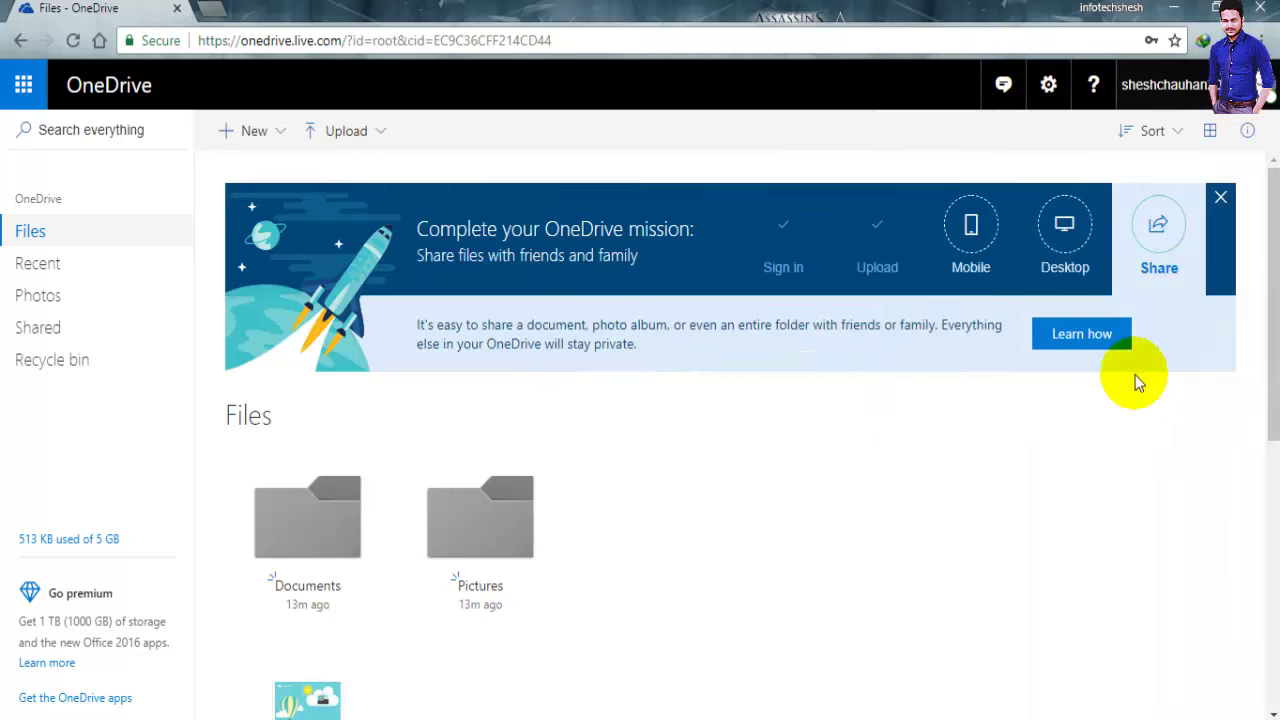
left_click(1172, 10)
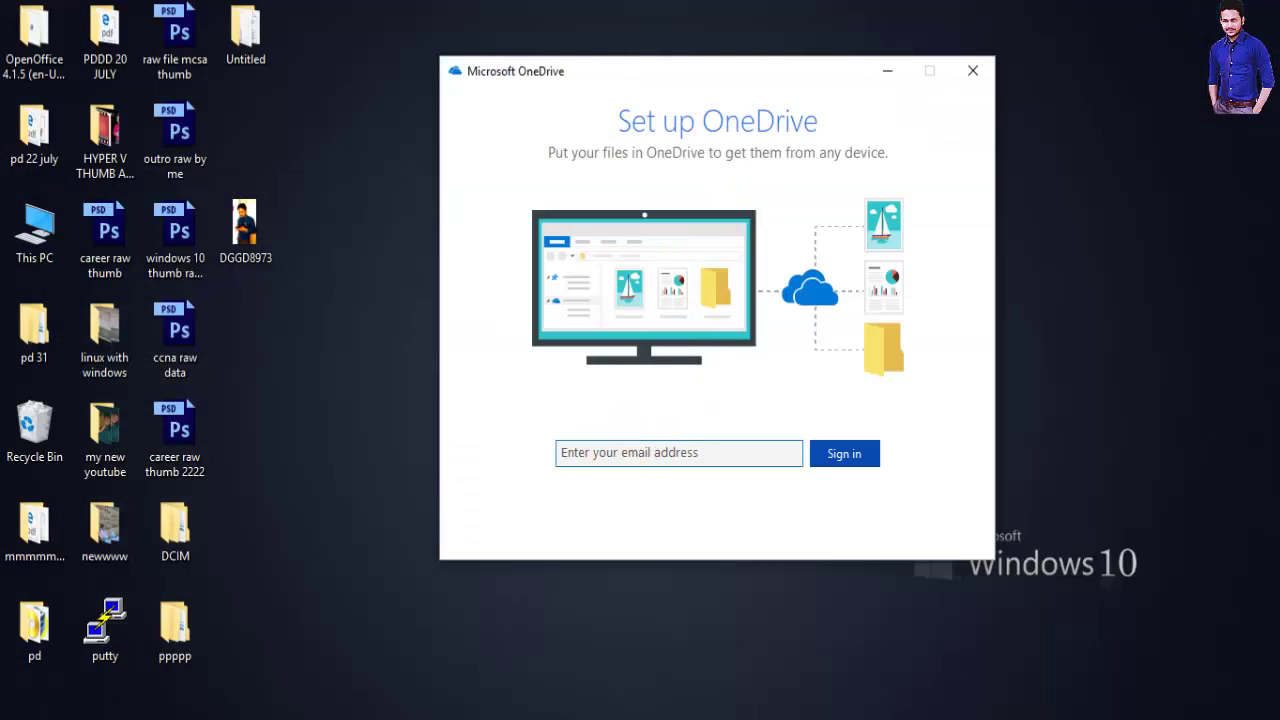
Close Chrome, submit the account e-mail in Set up OneDrive, then close the sign-in window at the password step
key("alt+Tab")
left_click(1262, 8)
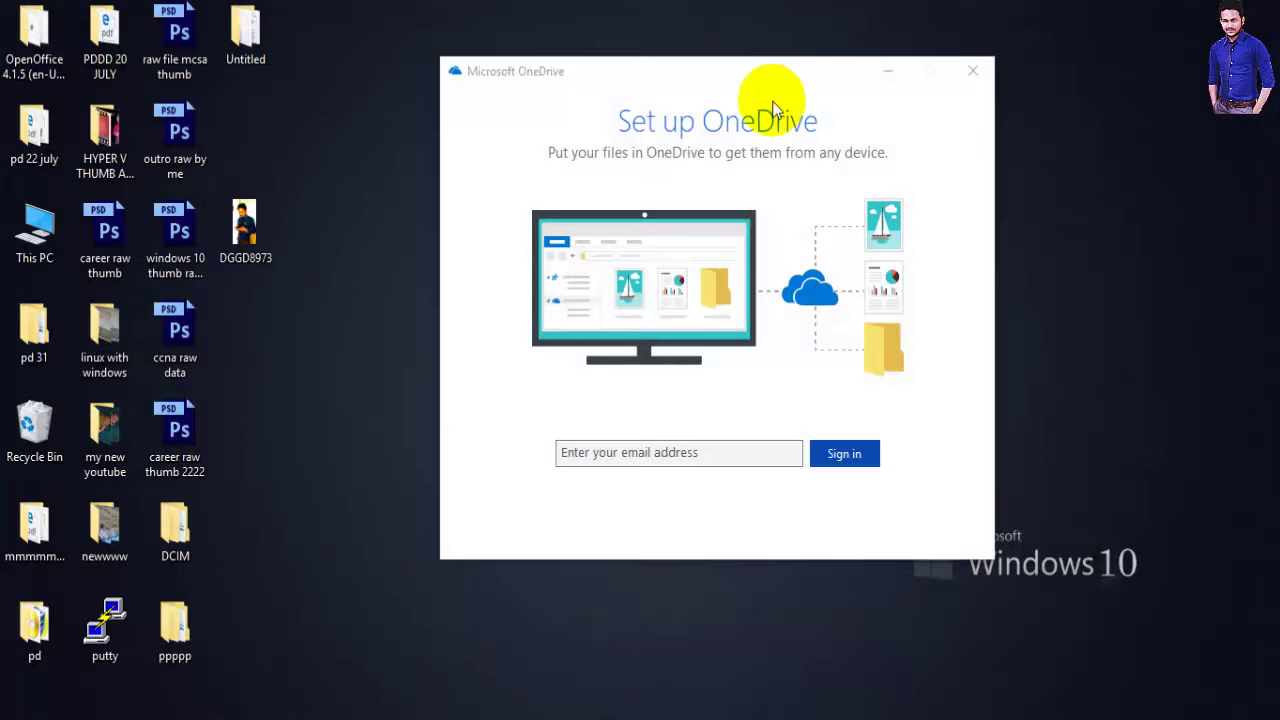
left_click(596, 453)
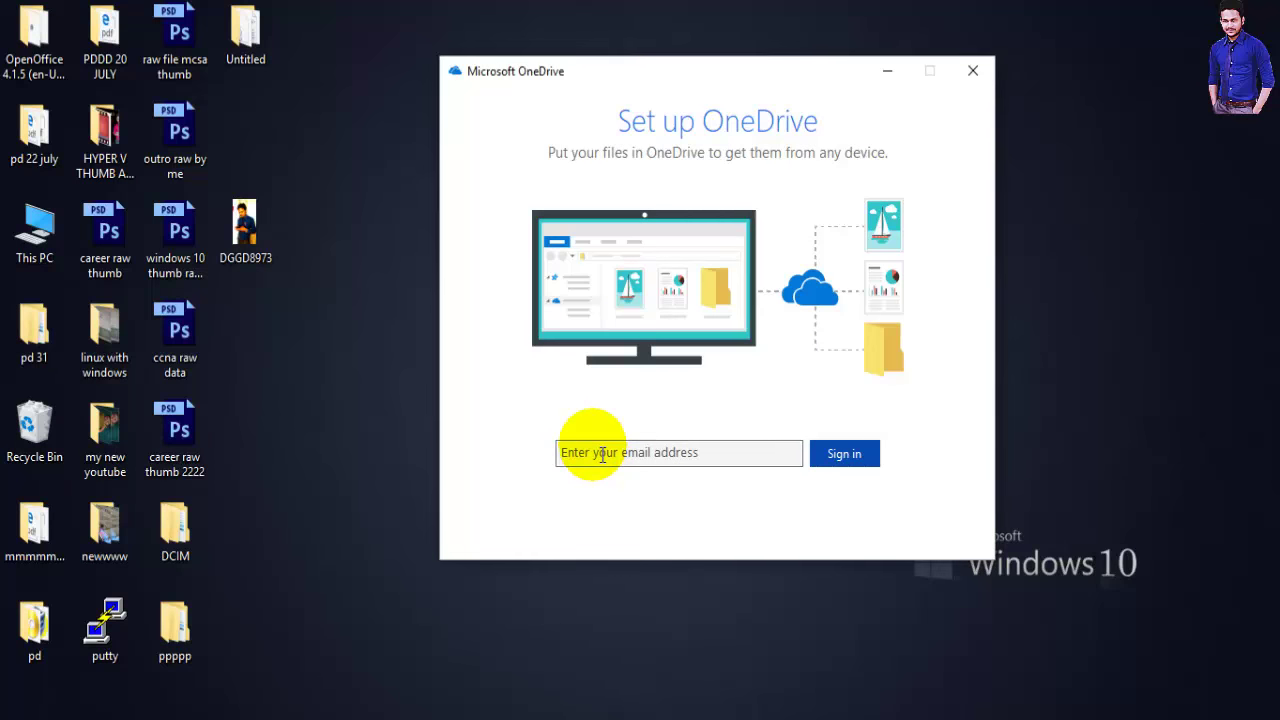
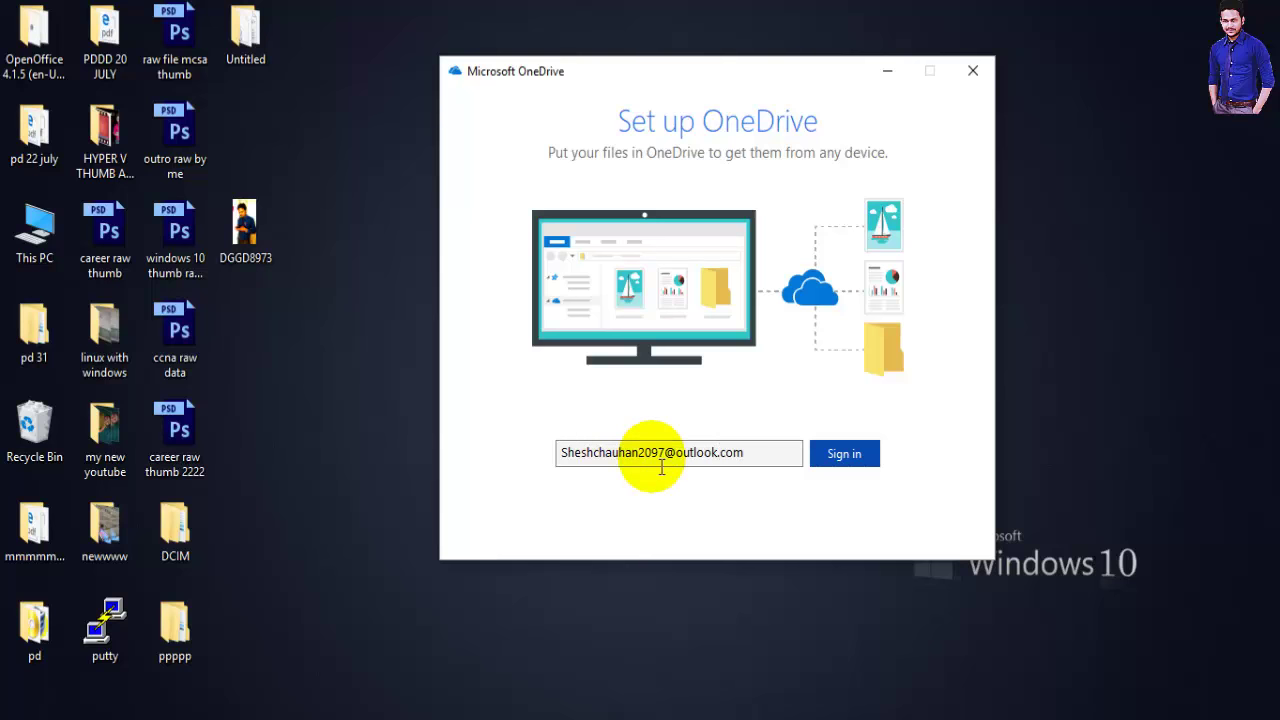
left_click(845, 455)
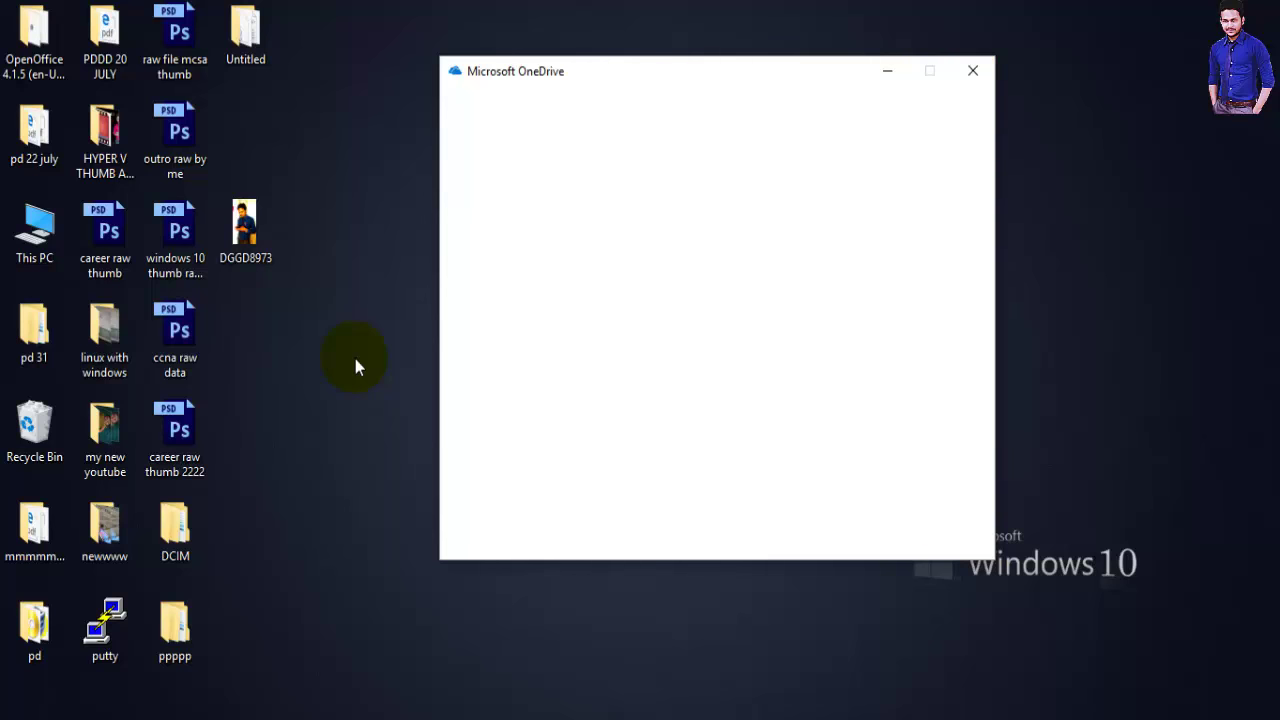
left_click(643, 262)
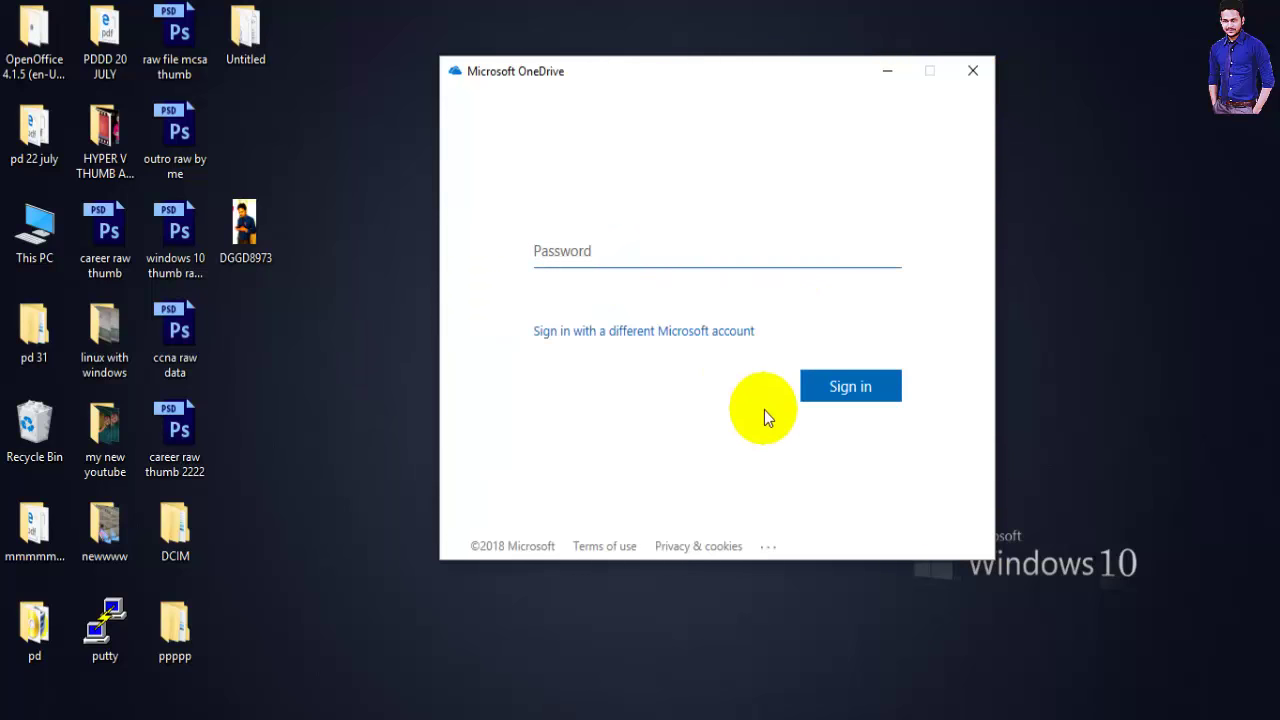
left_click(967, 65)
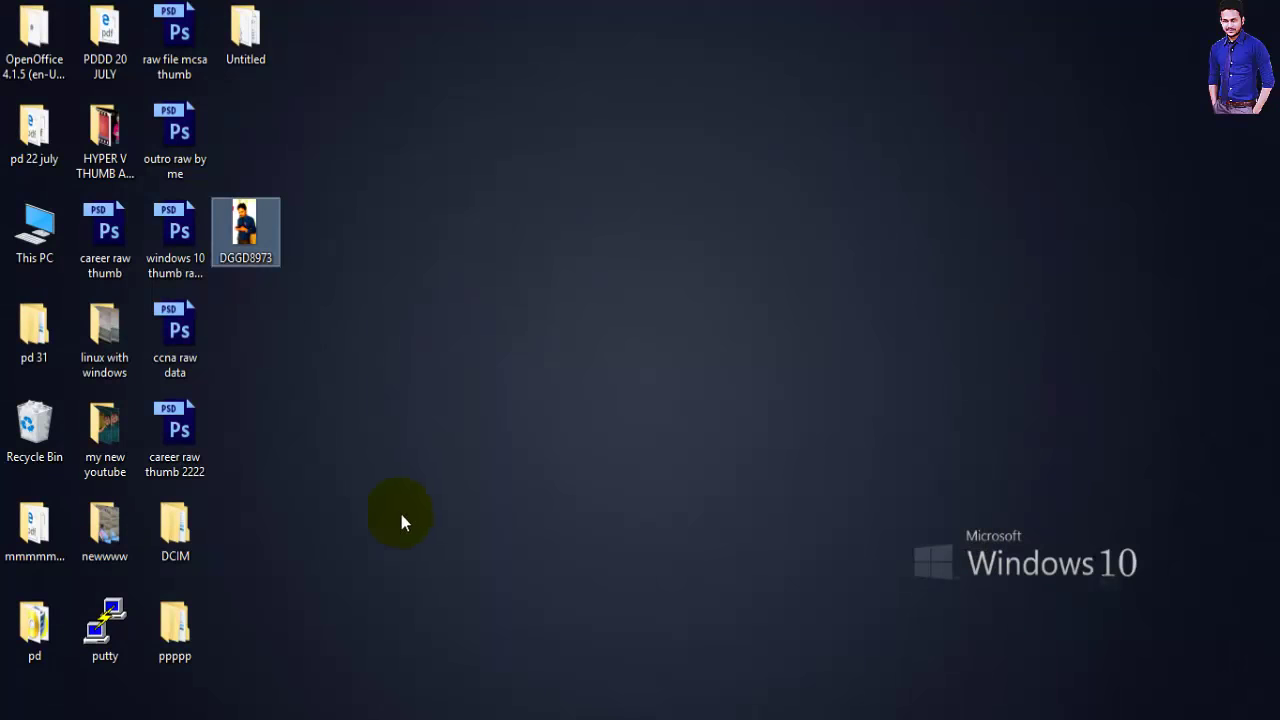
left_click(402, 302)
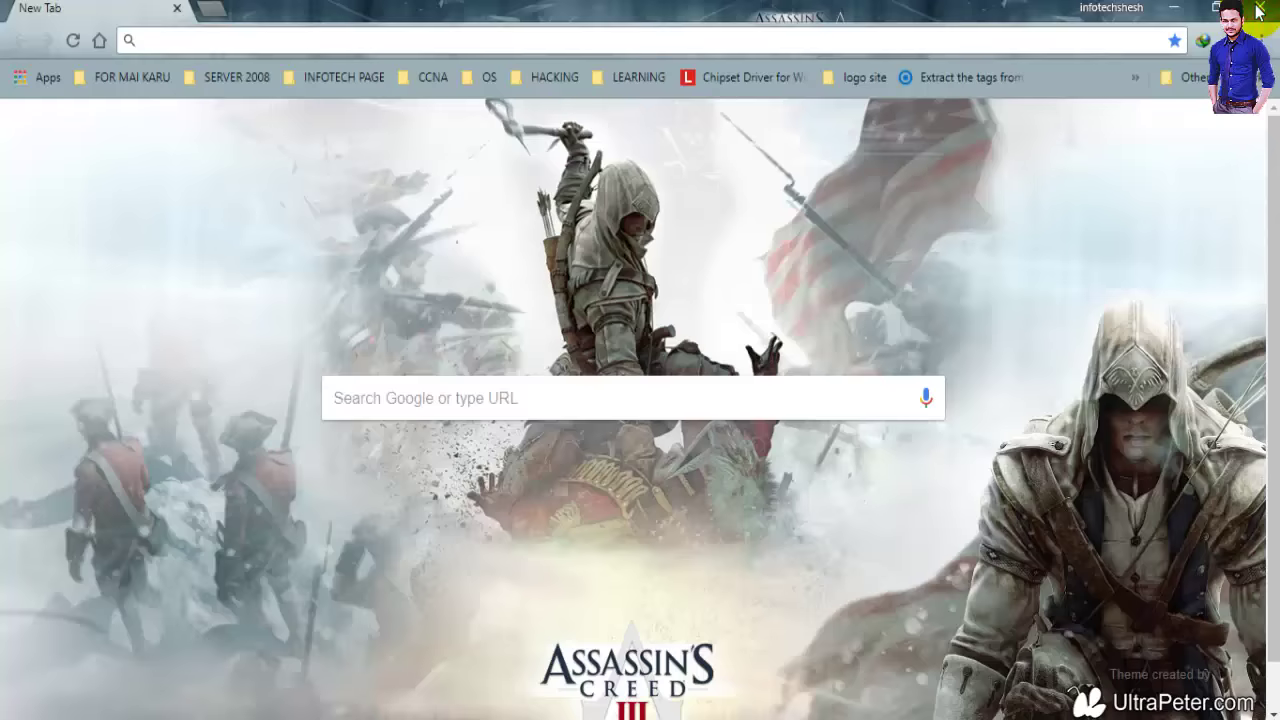
left_click(1259, 10)
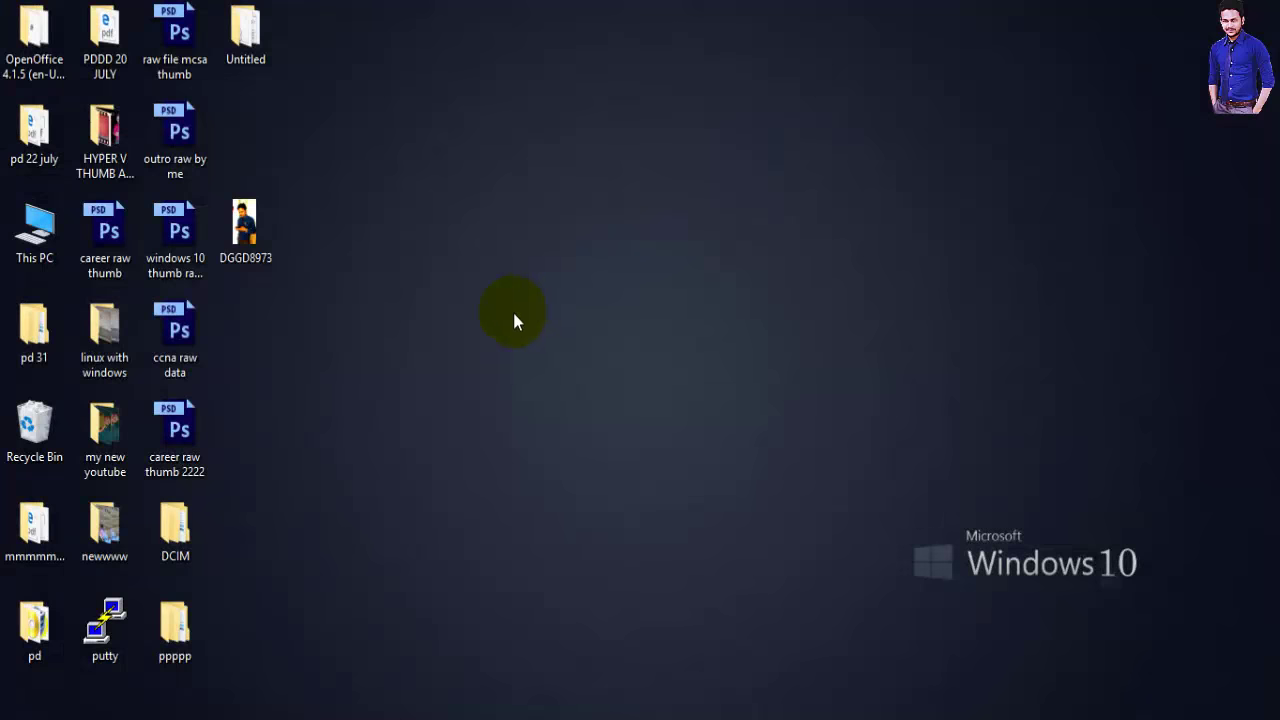
right_click(457, 263)
left_click(486, 309)
right_click(472, 234)
left_click(507, 283)
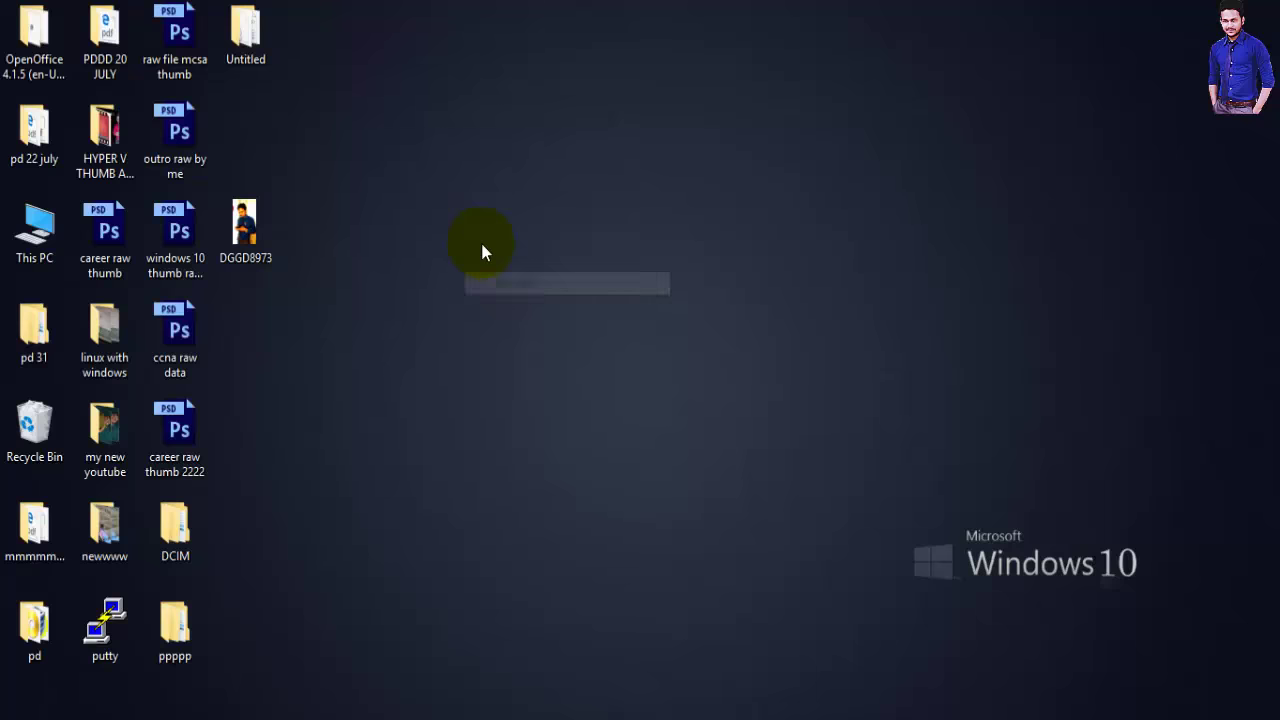
right_click(481, 243)
left_click(515, 301)
right_click(481, 251)
left_click(531, 314)
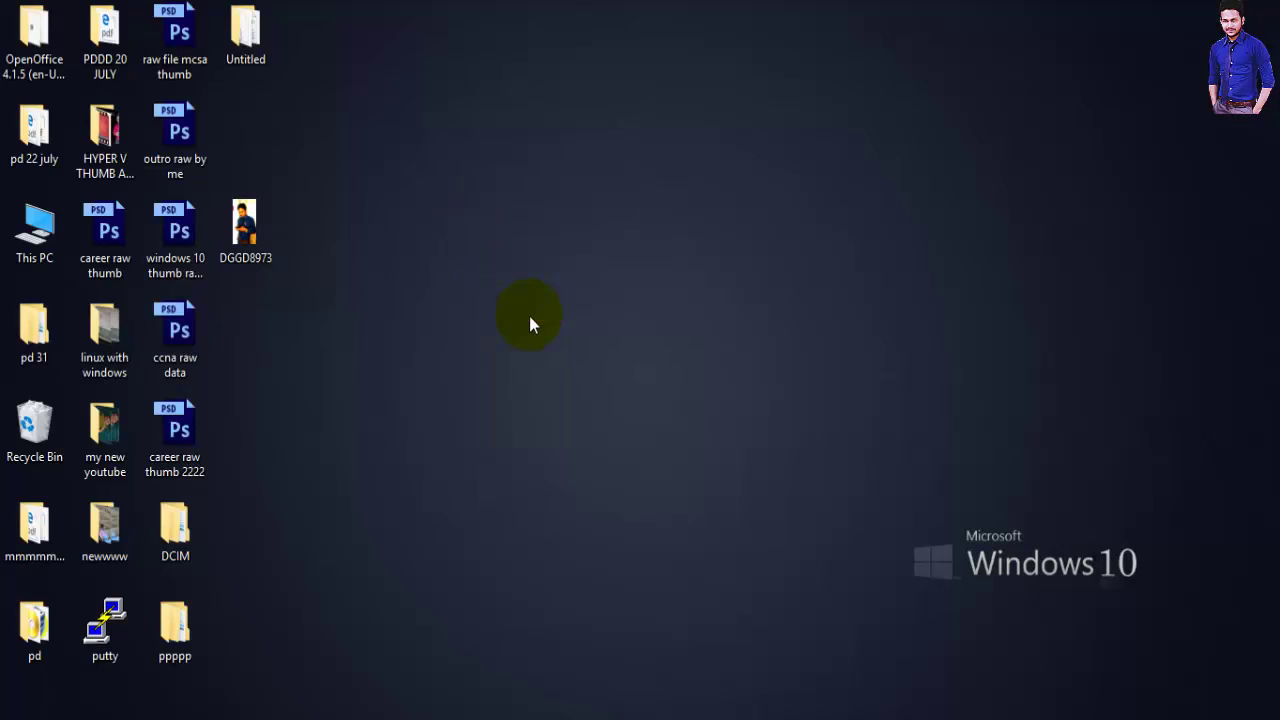